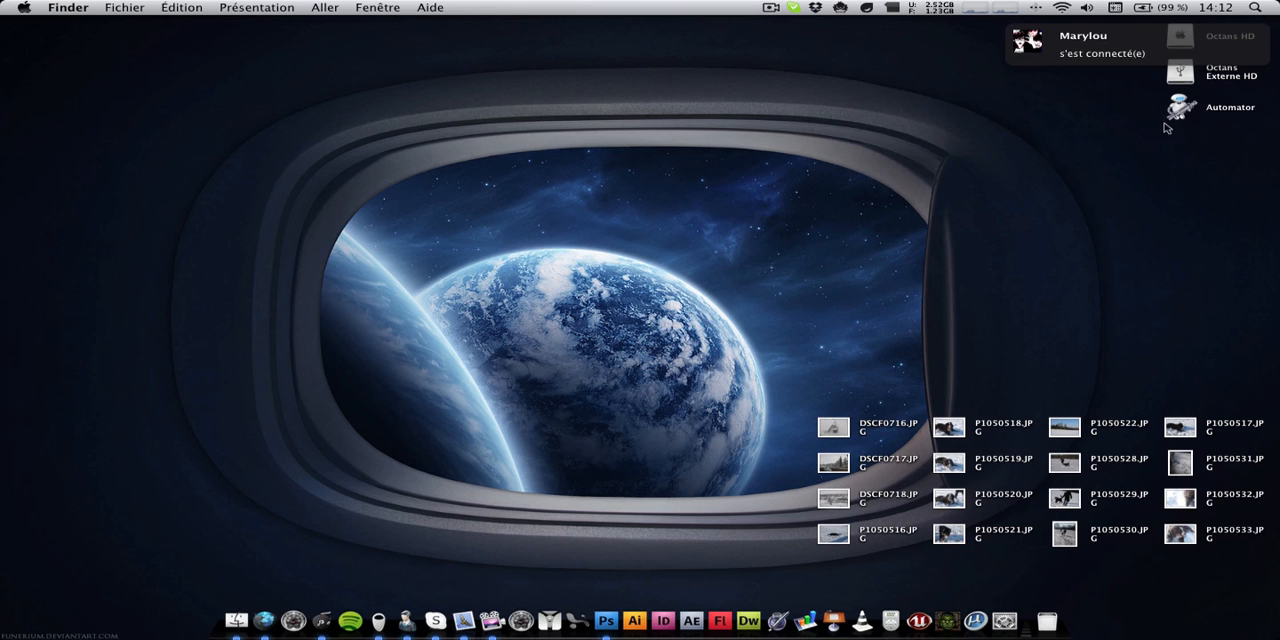
# Open Automator and create a new workflow from the Processus template
pyautogui.click(1181, 109)
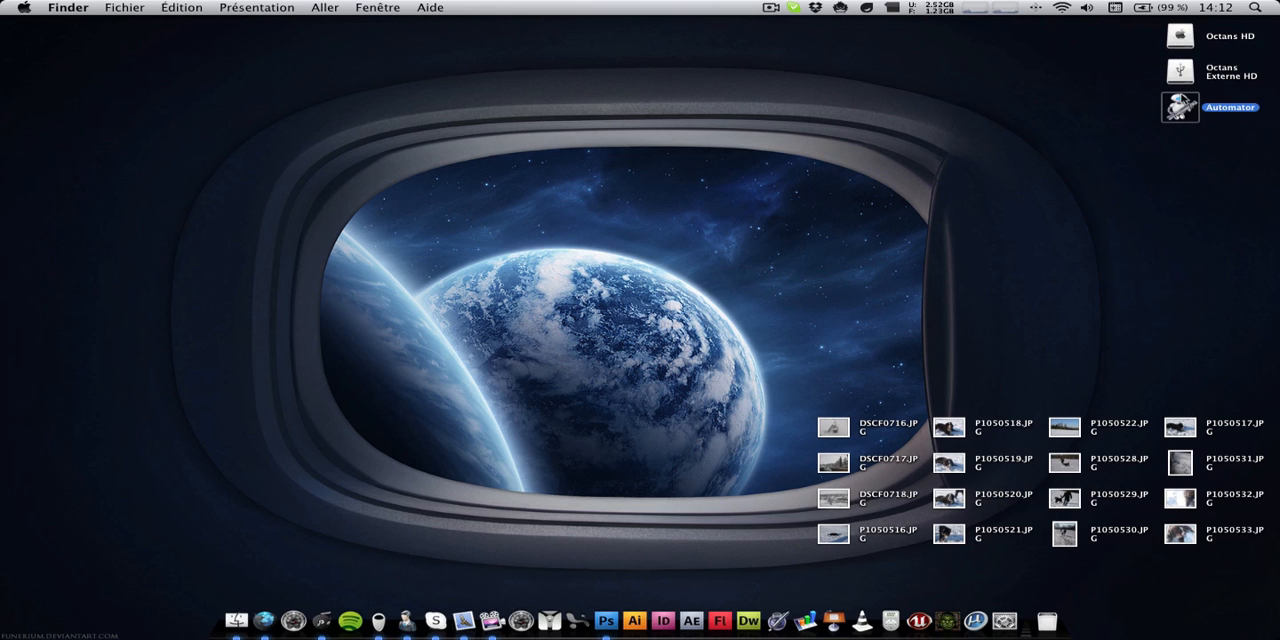
pyautogui.doubleClick(1181, 107)
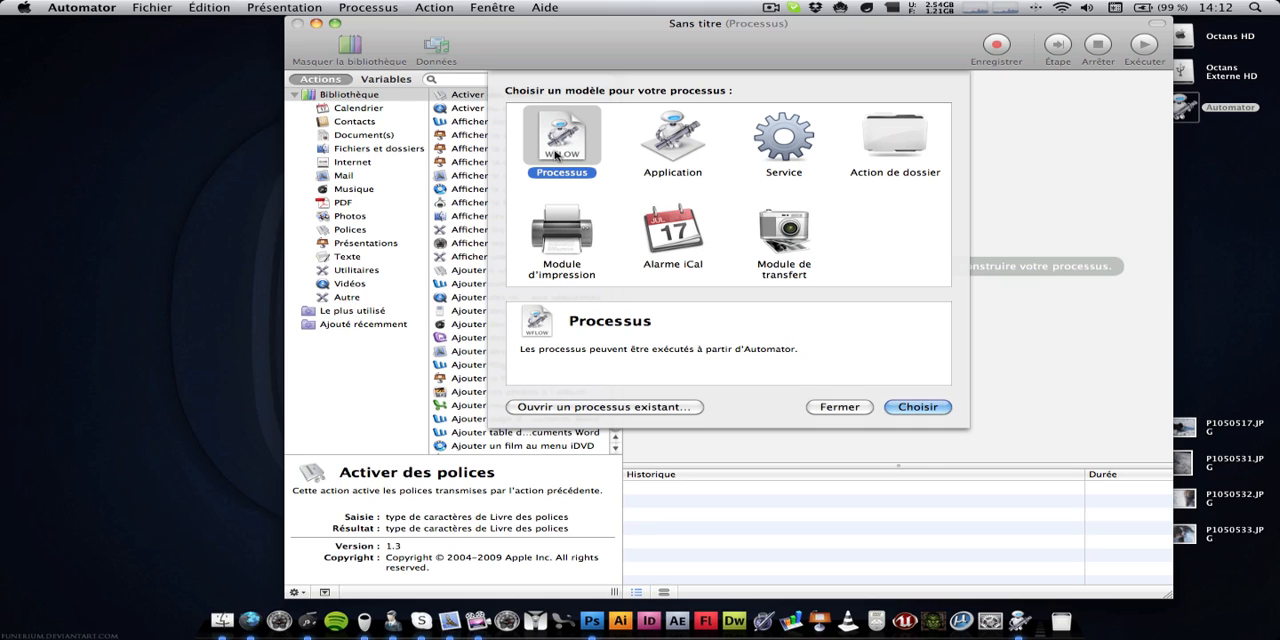
pyautogui.click(918, 407)
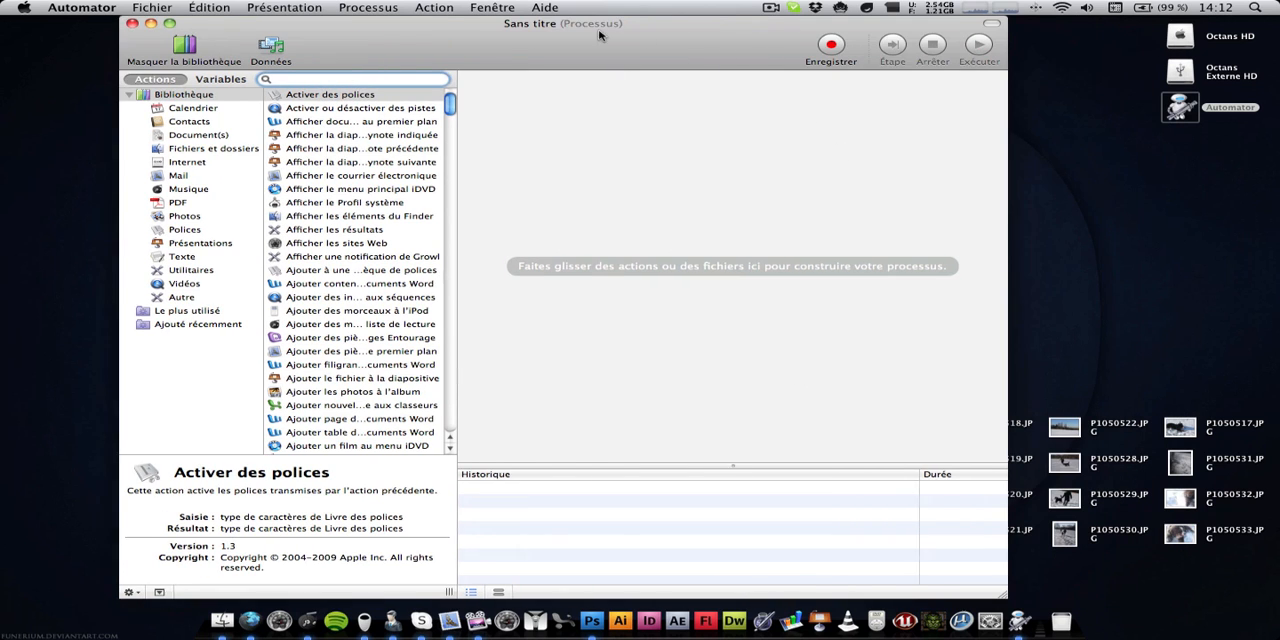
# Add all the JPG photos from the desktop to the workflow as its input items, resizing the window beside them
pyautogui.moveTo(766, 63); pyautogui.dragTo(523, 63)
pyautogui.moveTo(926, 592); pyautogui.dragTo(749, 595)
pyautogui.moveTo(812, 573); pyautogui.dragTo(584, 209)
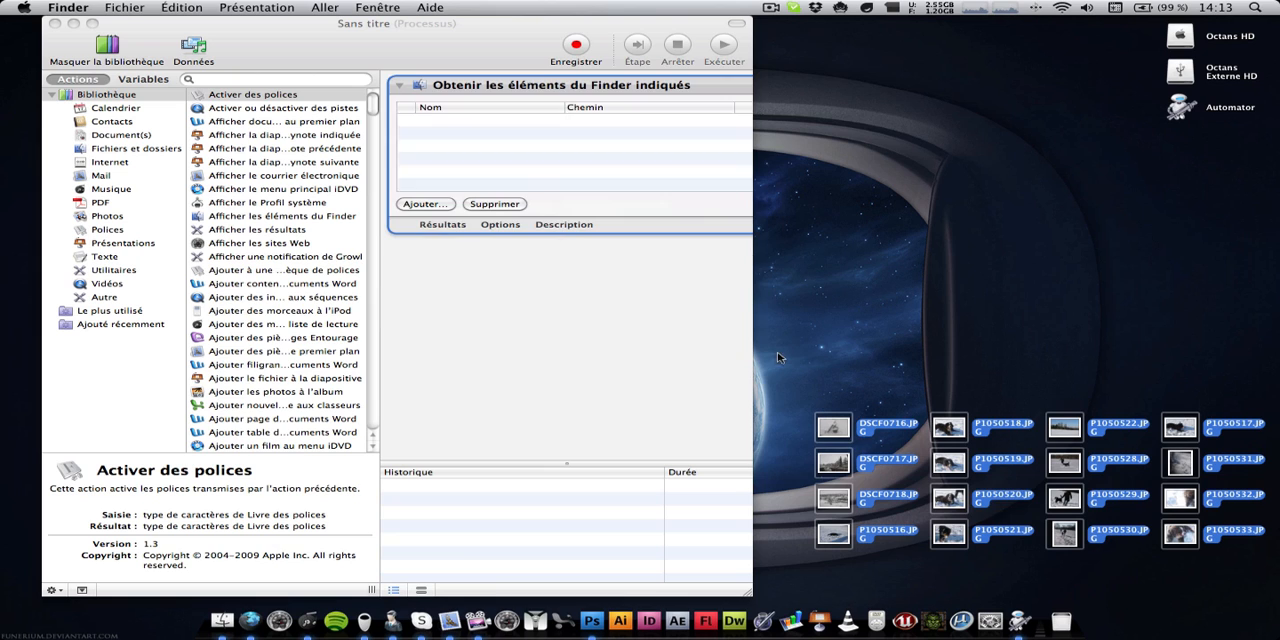
pyautogui.moveTo(751, 588); pyautogui.dragTo(792, 596)
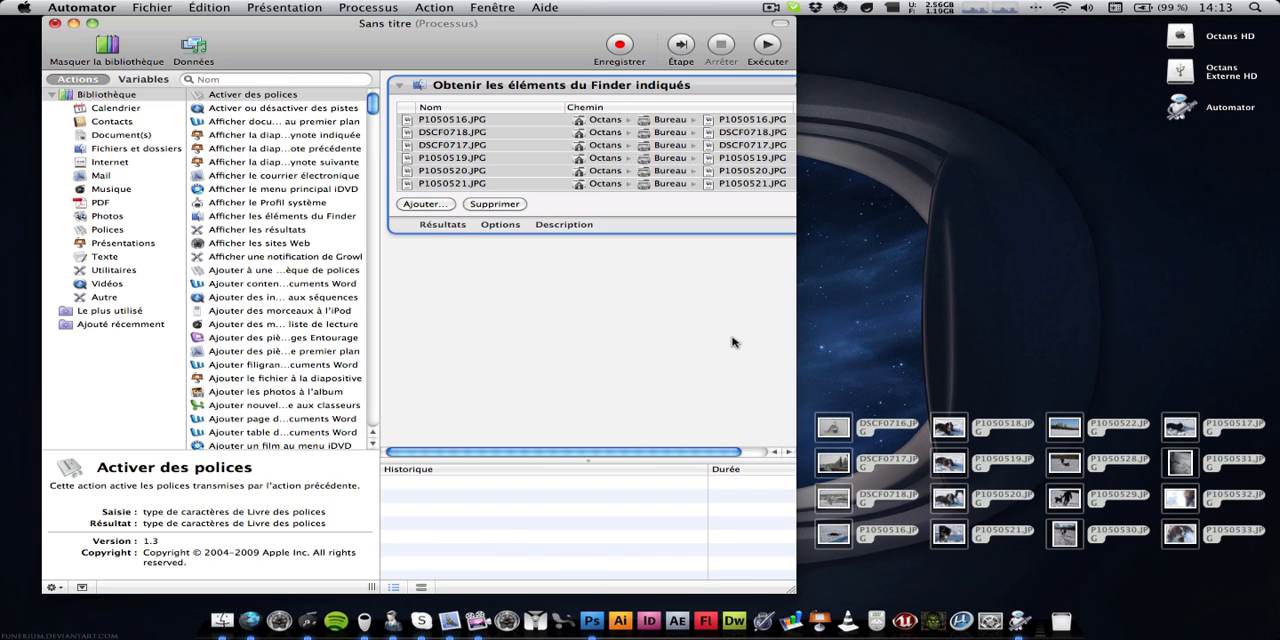
pyautogui.click(888, 434)
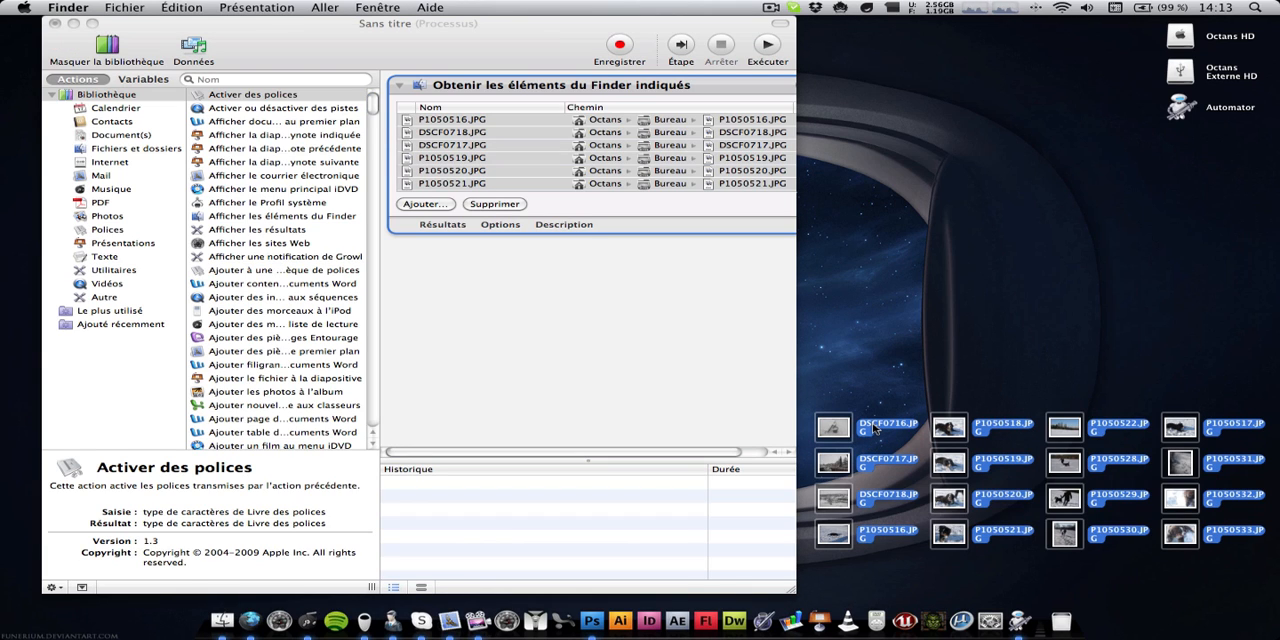
pyautogui.click(704, 372)
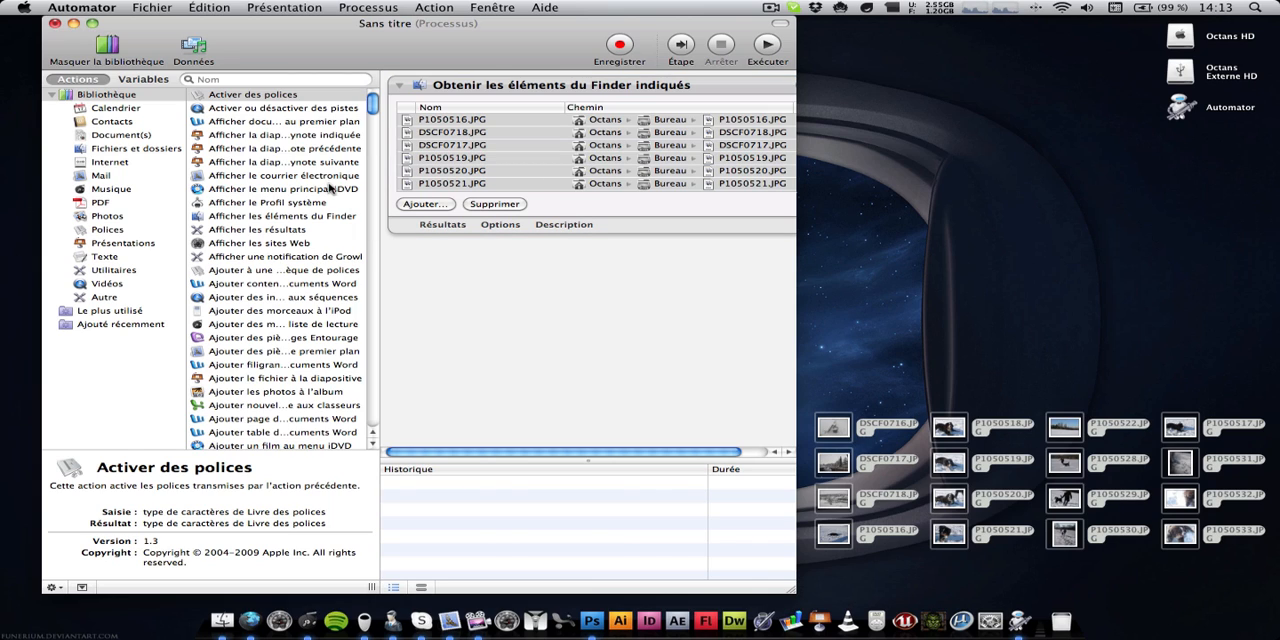
# Find the action "Renommer les éléments du Finder" with the search "reno" and add it below the photo list without a copy action
pyautogui.click(260, 80)
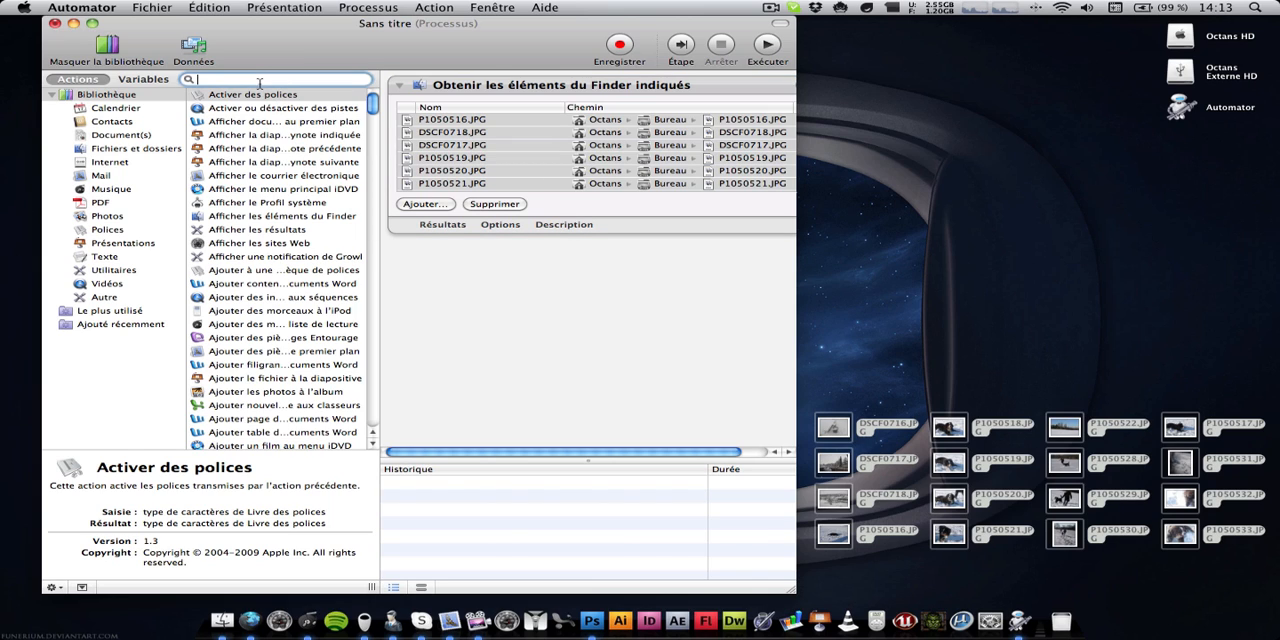
pyautogui.write('redim')
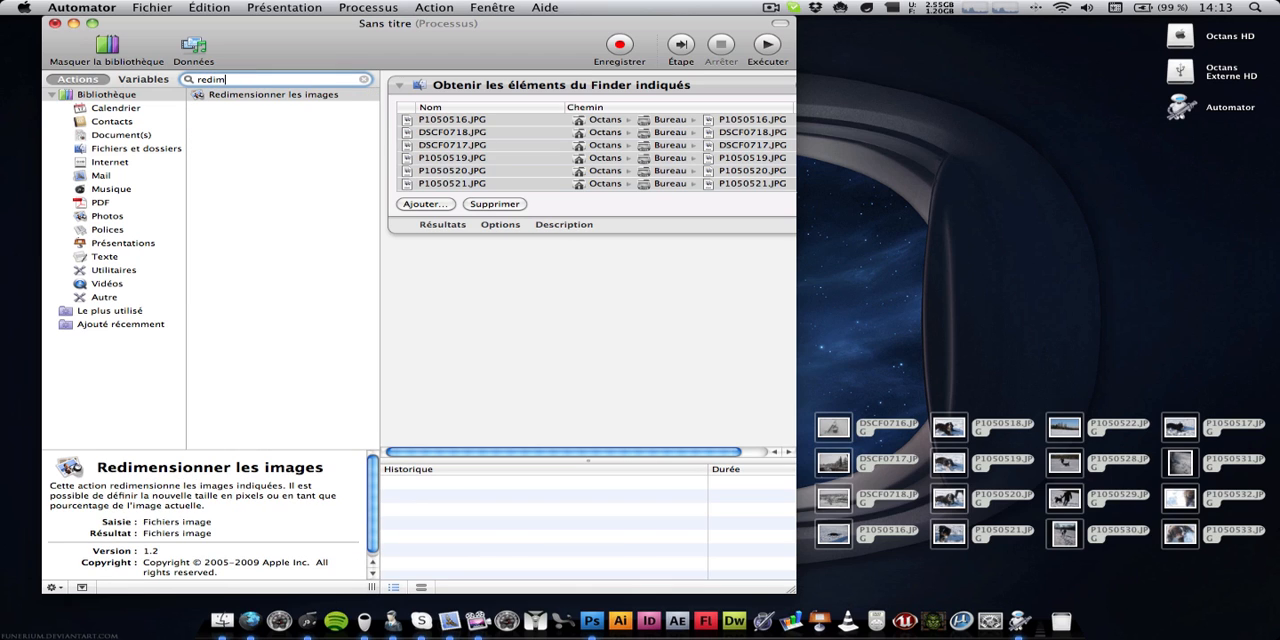
pyautogui.press('BackSpace')
pyautogui.press('BackSpace')
pyautogui.press('BackSpace')
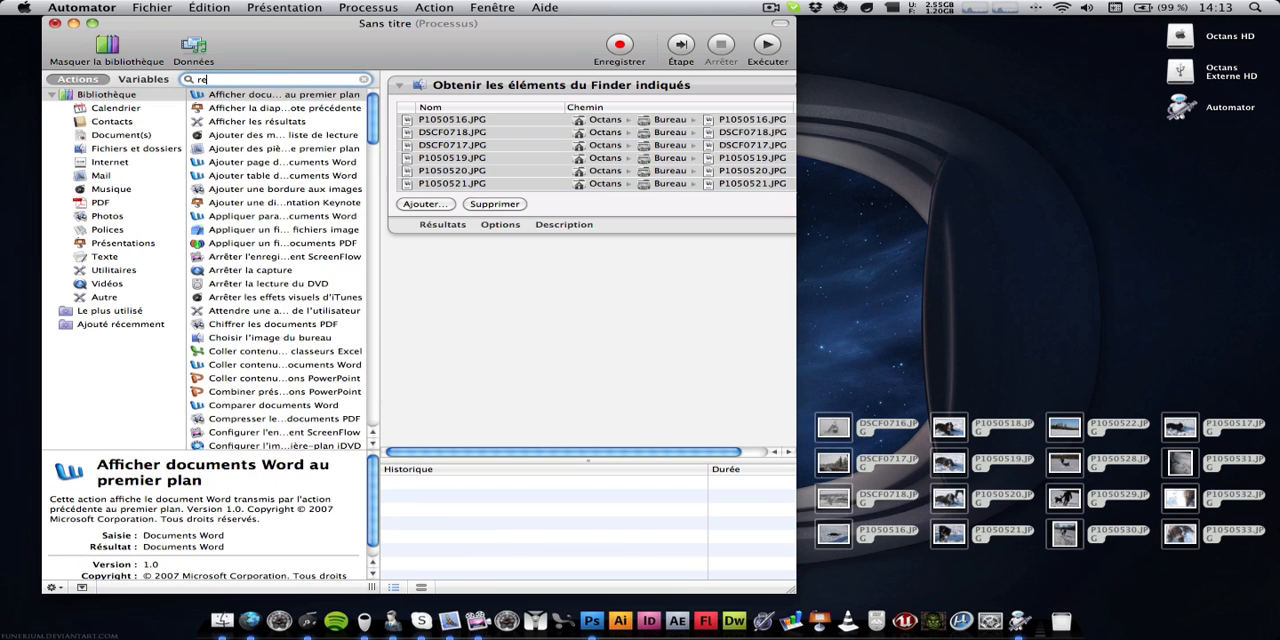
pyautogui.write('no')
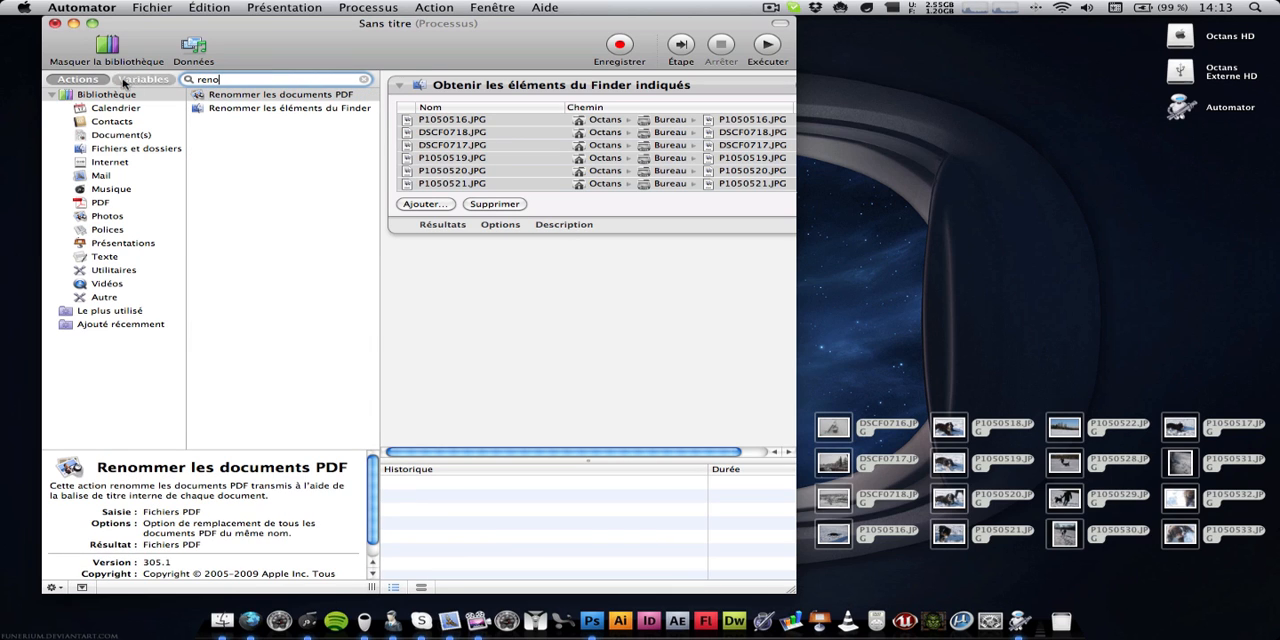
pyautogui.click(263, 110)
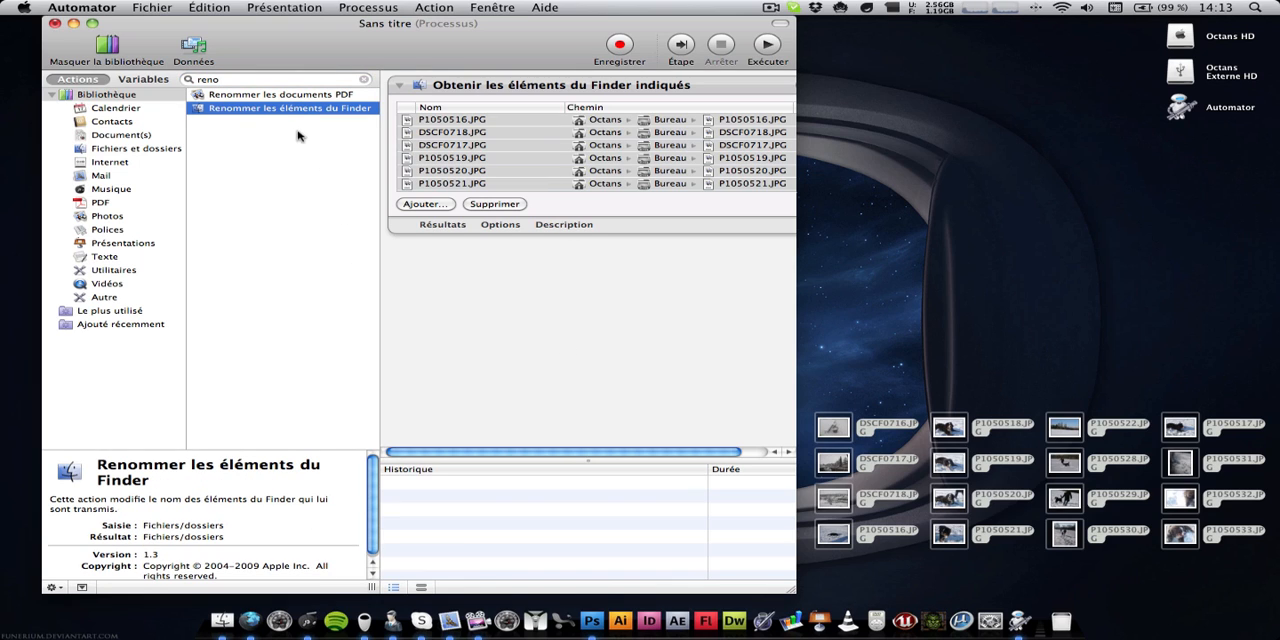
pyautogui.moveTo(478, 310); pyautogui.dragTo(480, 314)
pyautogui.moveTo(503, 191); pyautogui.dragTo(509, 134)
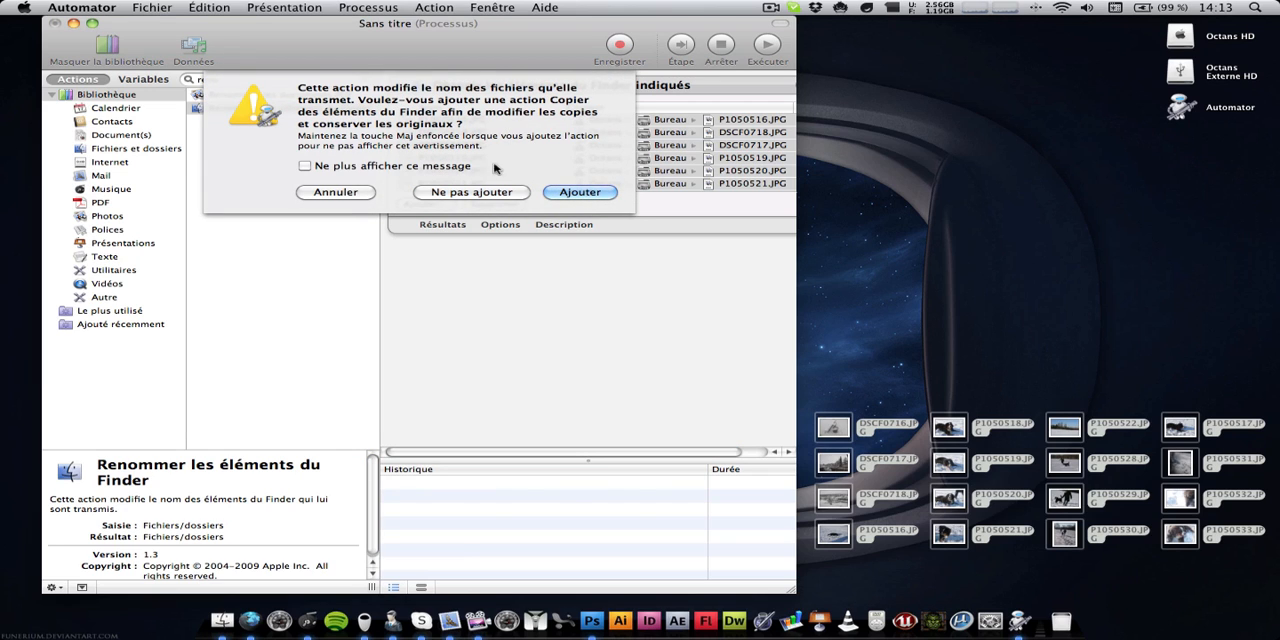
pyautogui.click(477, 197)
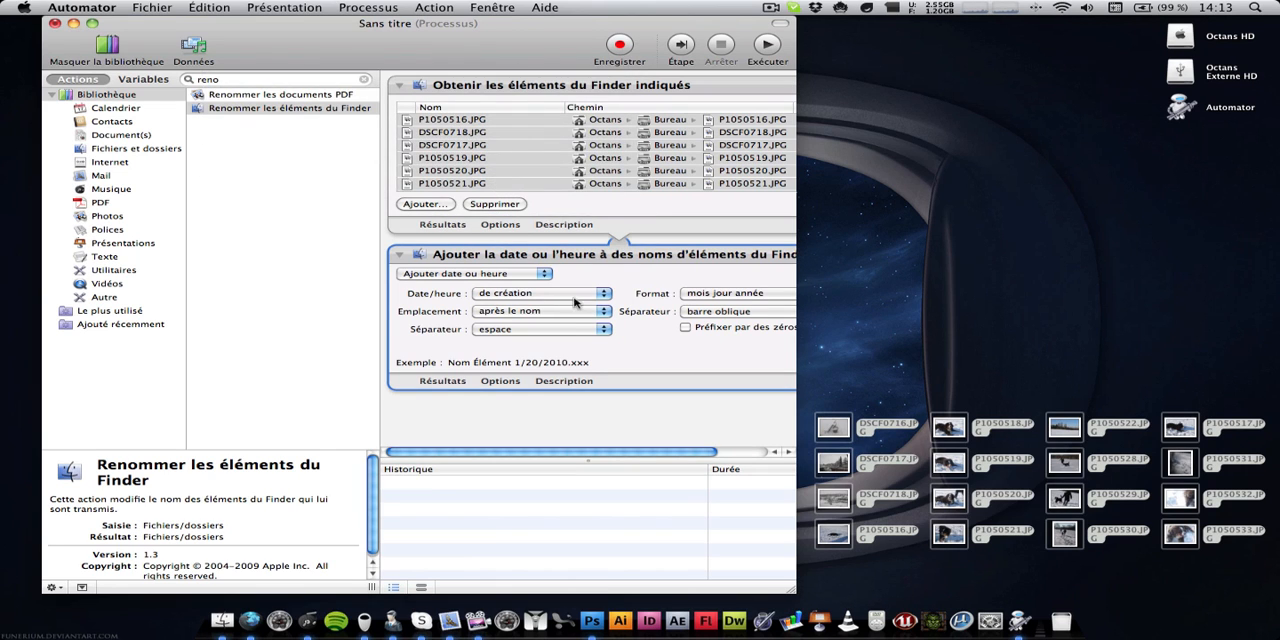
# Set the rename action to "Rendre séquentiel" and give the items the new name "Neige"
pyautogui.moveTo(791, 591); pyautogui.dragTo(981, 580)
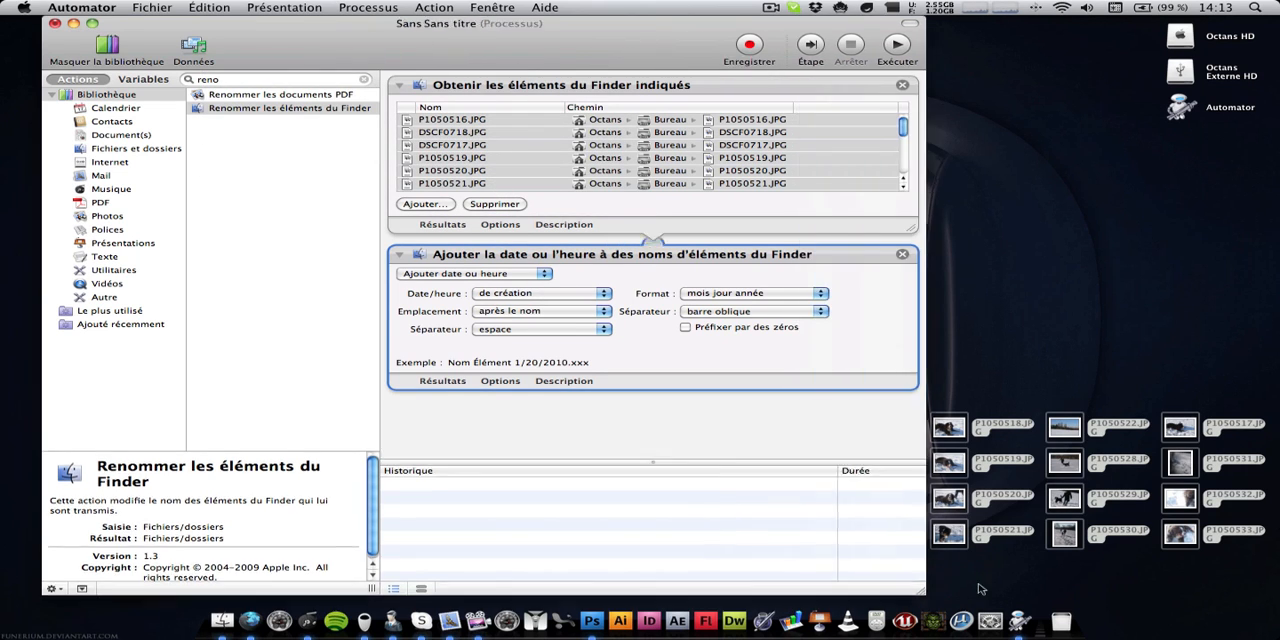
pyautogui.click(480, 273)
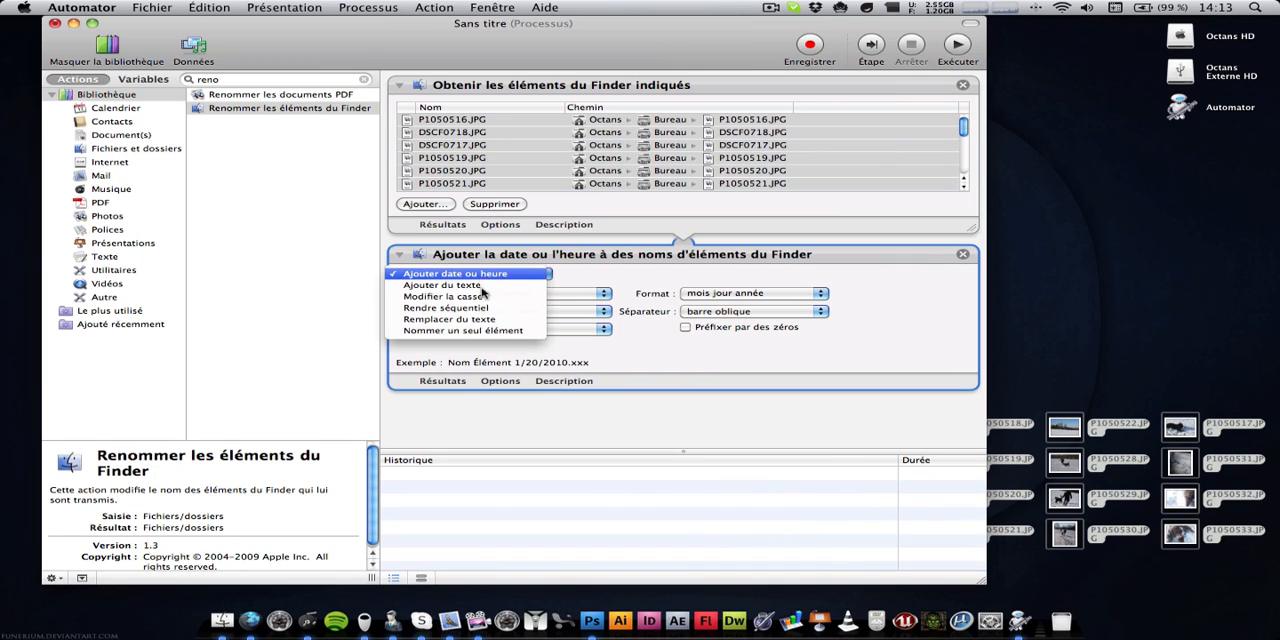
pyautogui.click(491, 319)
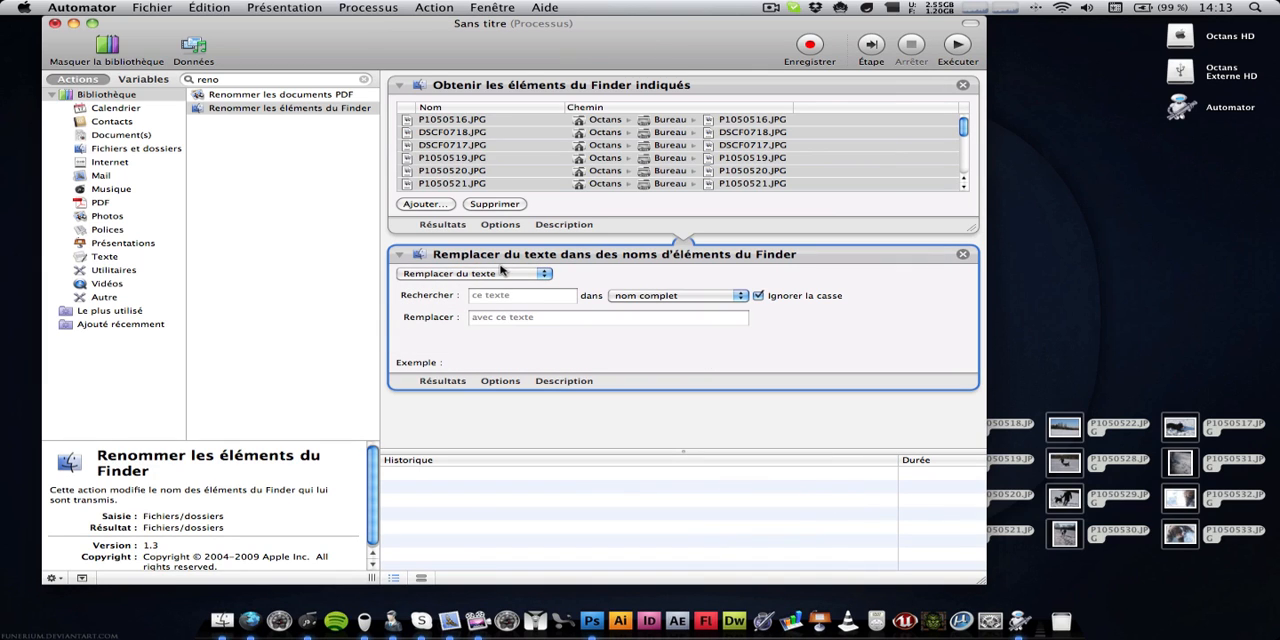
pyautogui.click(503, 274)
pyautogui.click(500, 262)
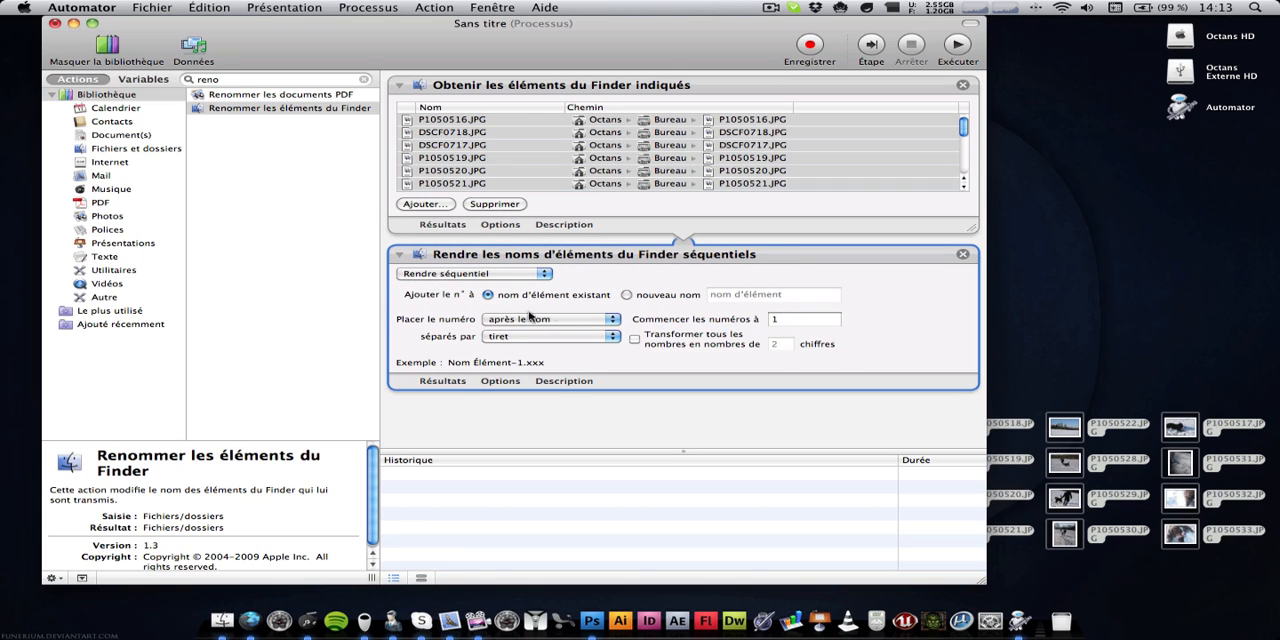
pyautogui.click(627, 296)
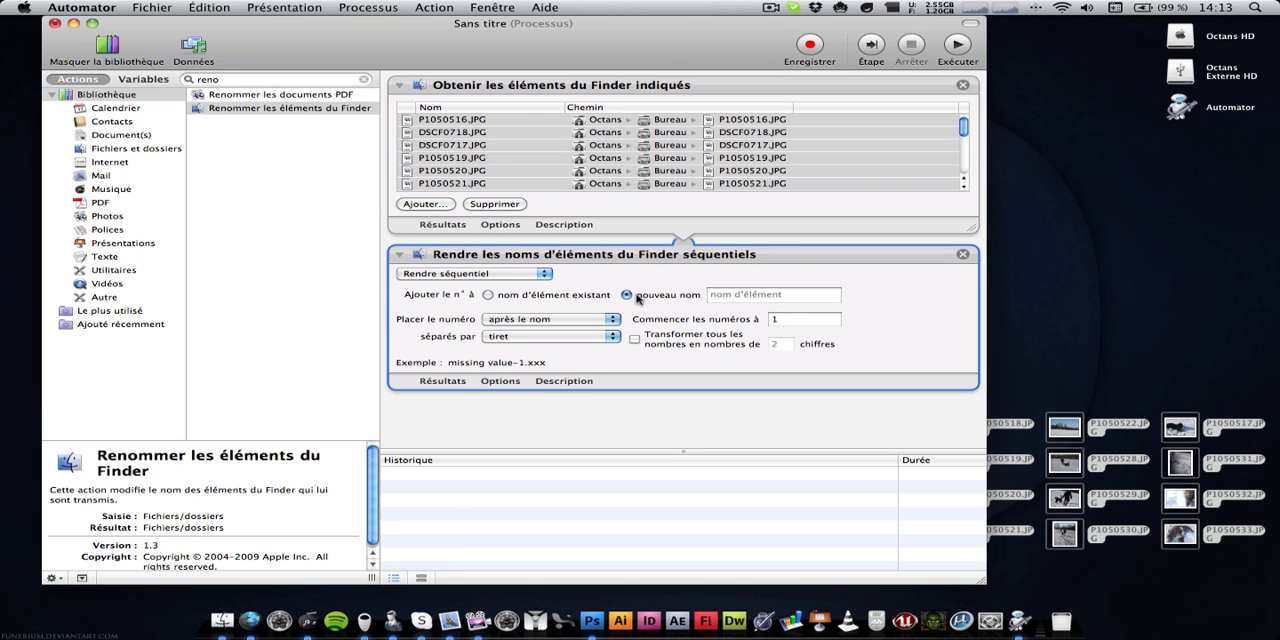
pyautogui.click(806, 297)
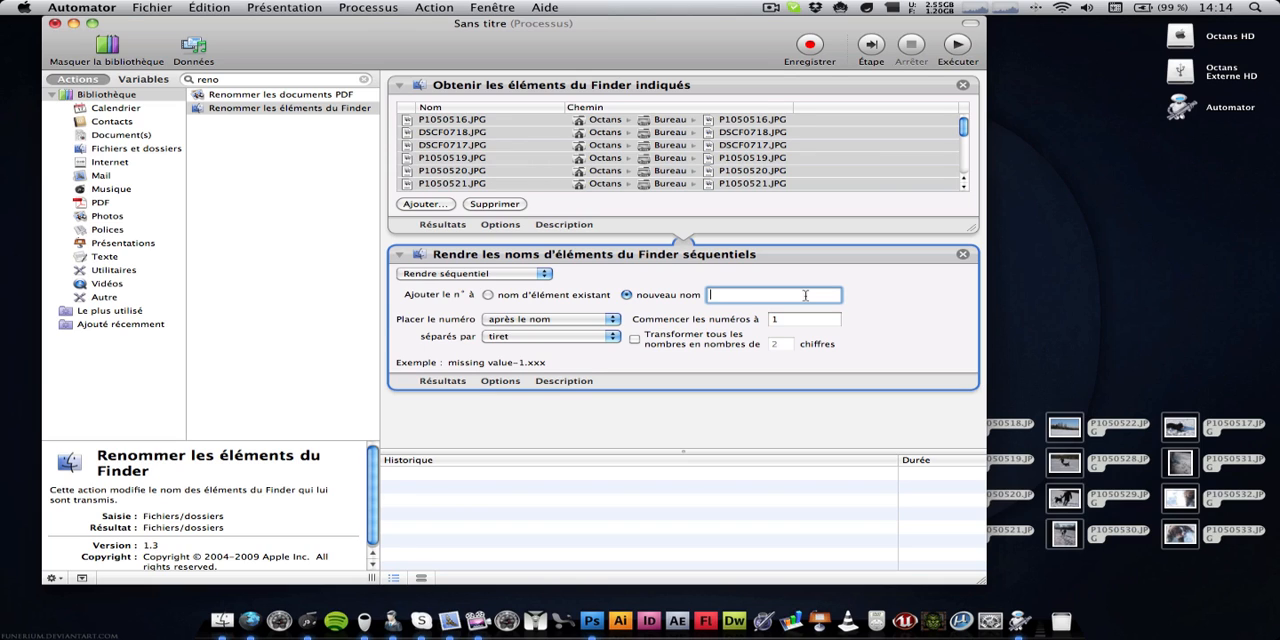
pyautogui.write('Neige')
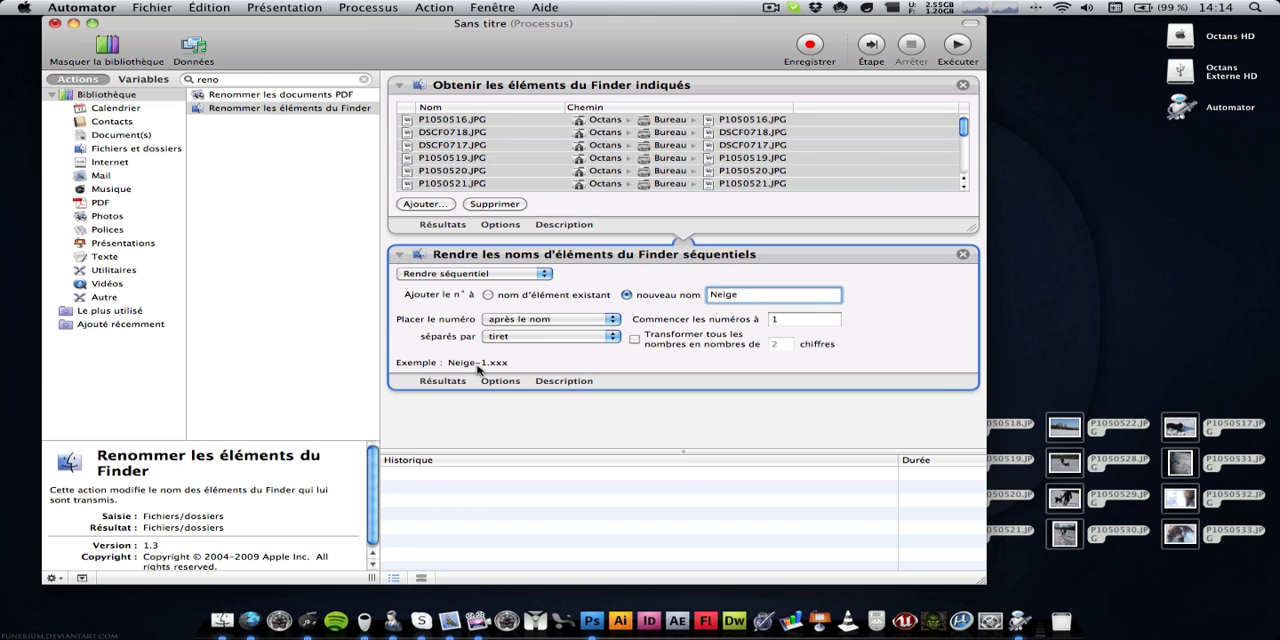
# Convert all sequence numbers to 2 digits, try the "point" and "rien" separators, and set the separator to "tiret"
pyautogui.click(648, 339)
pyautogui.click(548, 340)
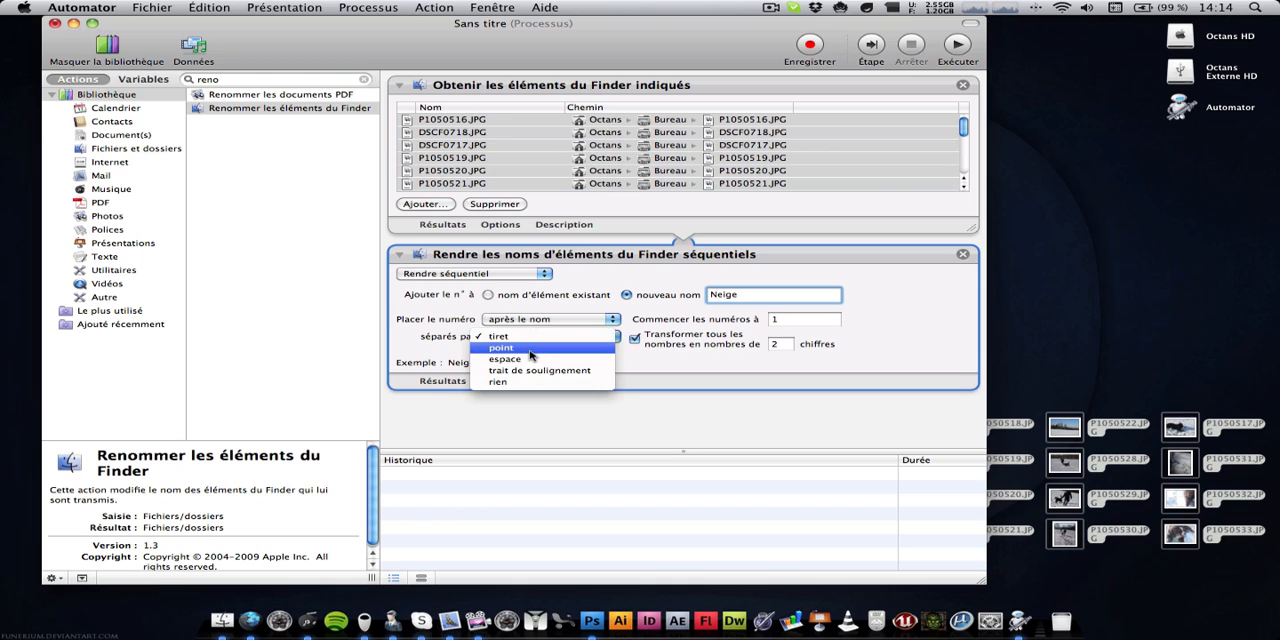
pyautogui.click(548, 349)
pyautogui.click(550, 338)
pyautogui.click(552, 372)
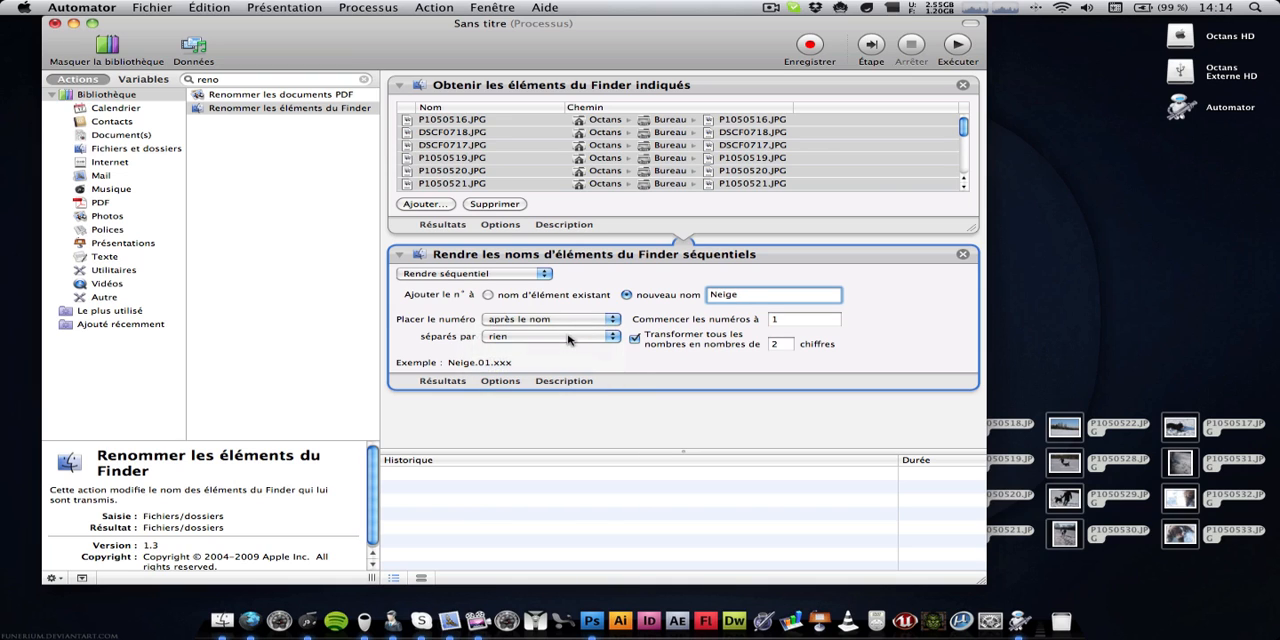
pyautogui.click(552, 336)
pyautogui.click(655, 318)
# Find the action "Redimensionner les images" with the search "redi" and add it after the rename action without a copy action
pyautogui.click(192, 79)
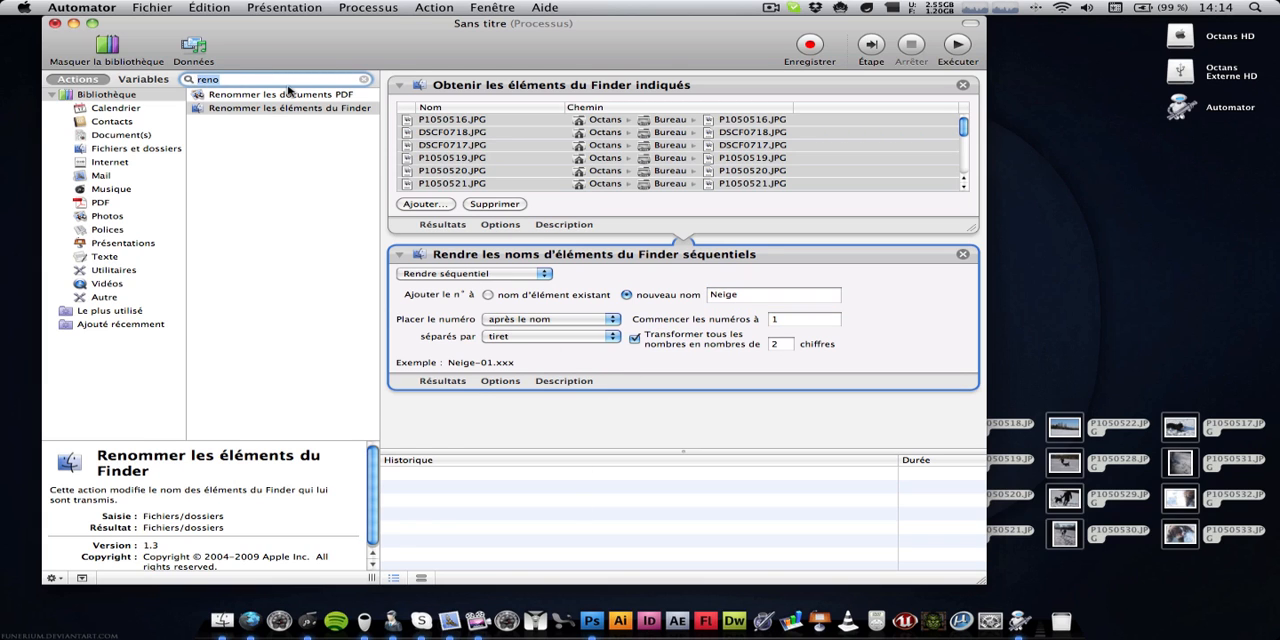
pyautogui.write('reme')
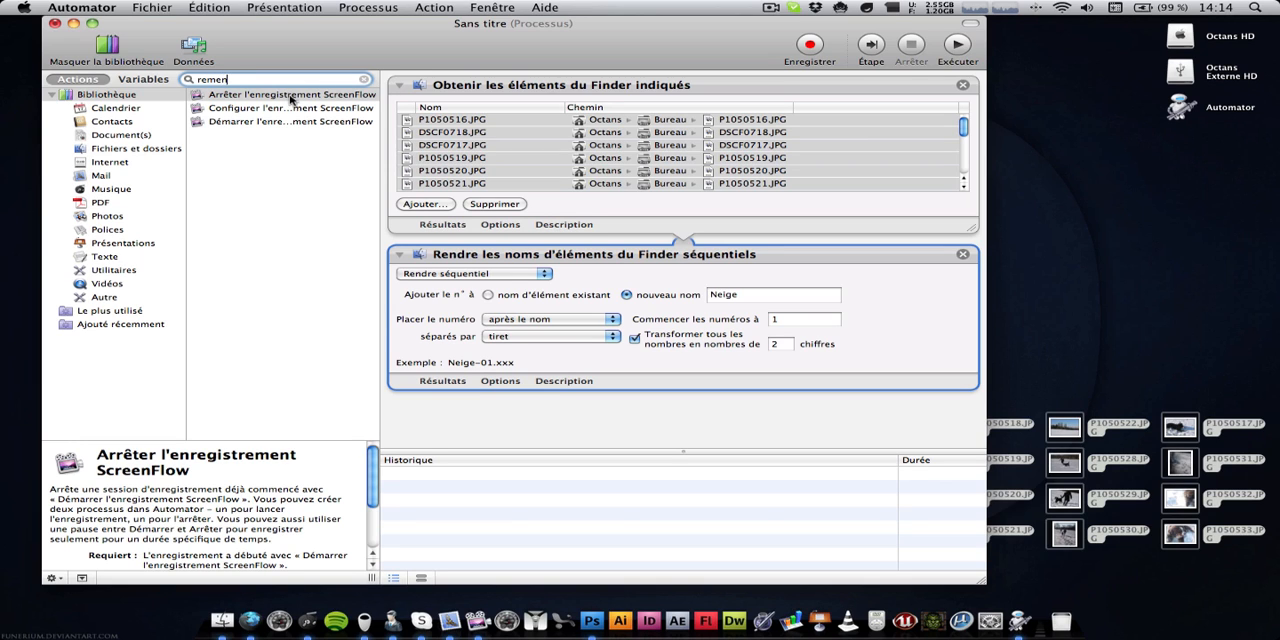
pyautogui.press('BackSpace')
pyautogui.press('BackSpace')
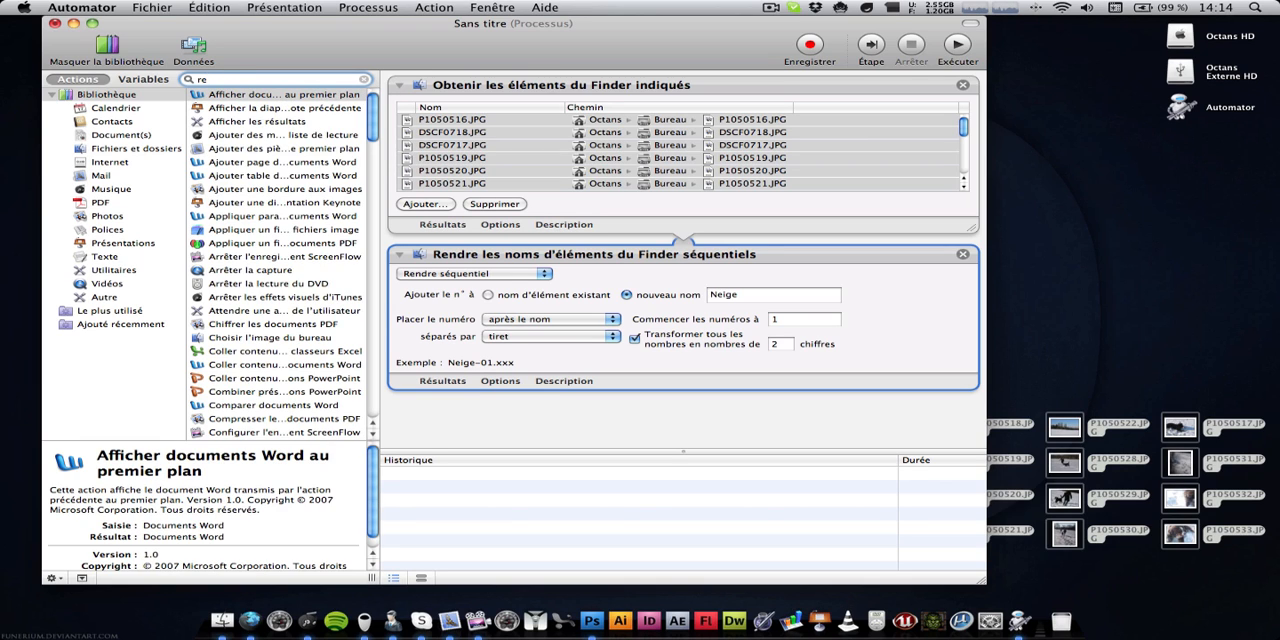
pyautogui.write('di')
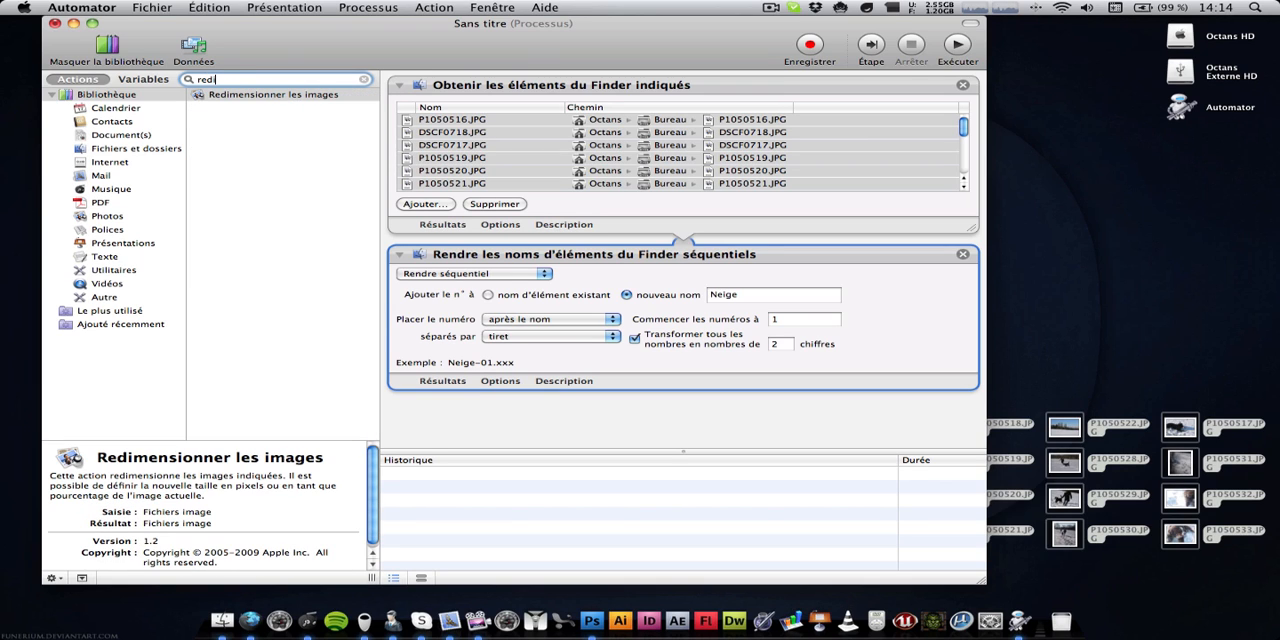
pyautogui.click(262, 93)
pyautogui.moveTo(245, 95); pyautogui.dragTo(552, 440)
pyautogui.click(600, 192)
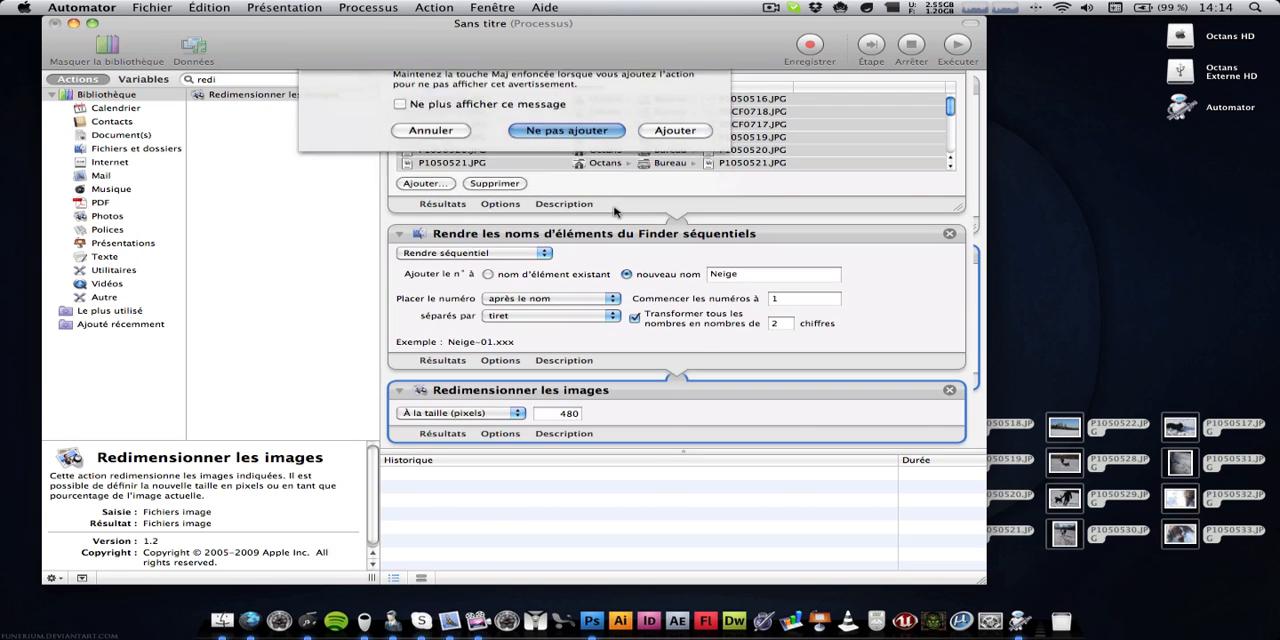
# Set the image resizing to "À la taille (pixels)" with a size of 340
pyautogui.click(522, 413)
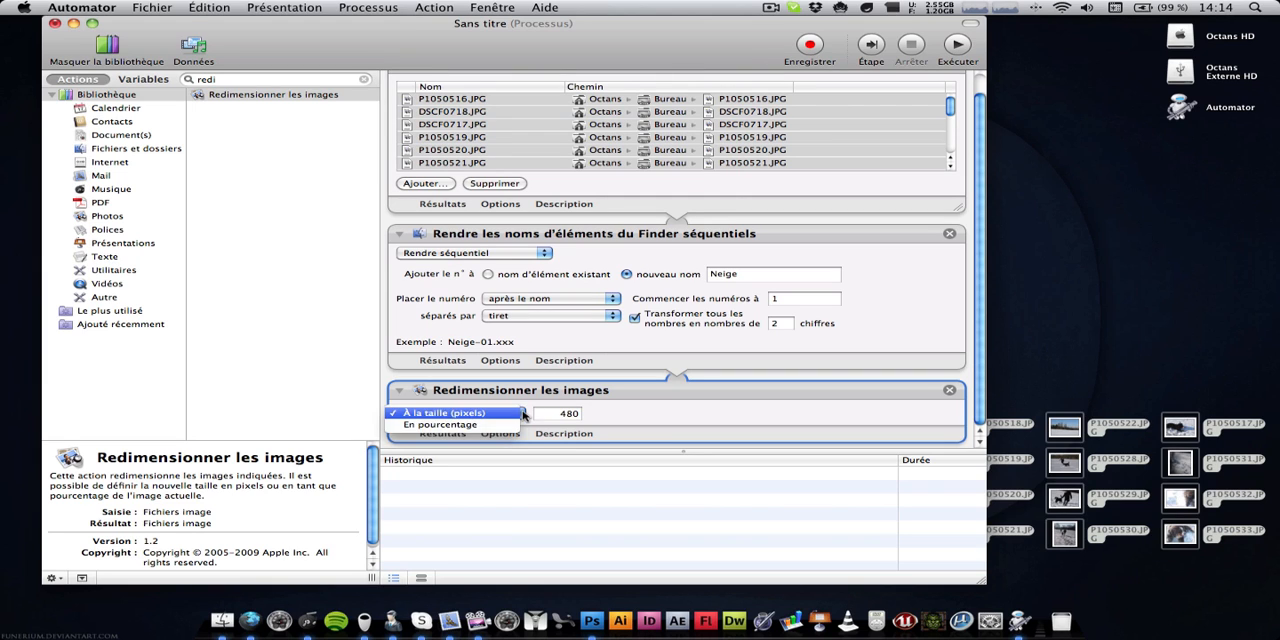
pyautogui.click(522, 413)
pyautogui.click(576, 414)
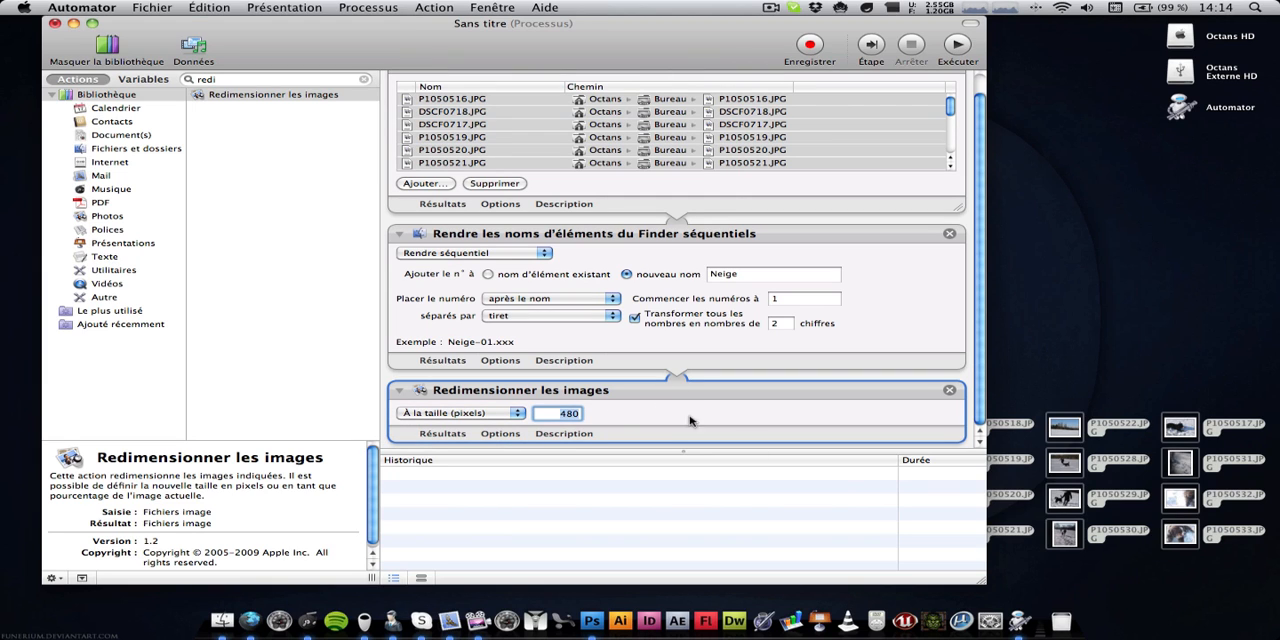
pyautogui.moveTo(982, 581); pyautogui.dragTo(991, 597)
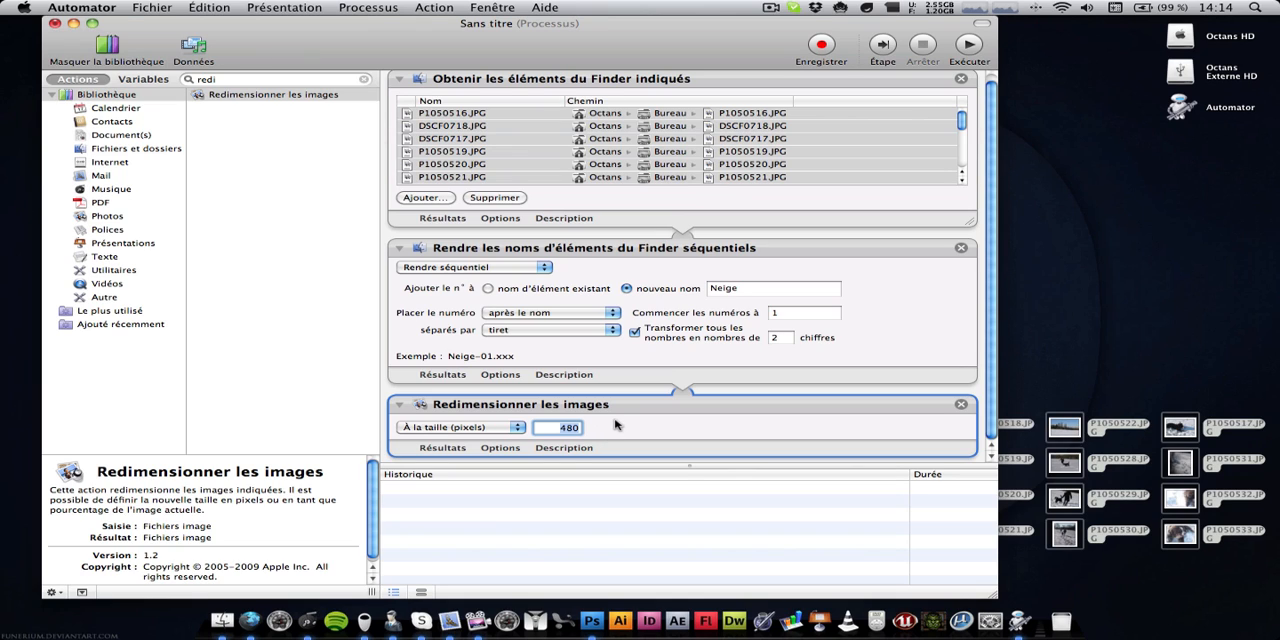
pyautogui.write('34')
pyautogui.click(642, 434)
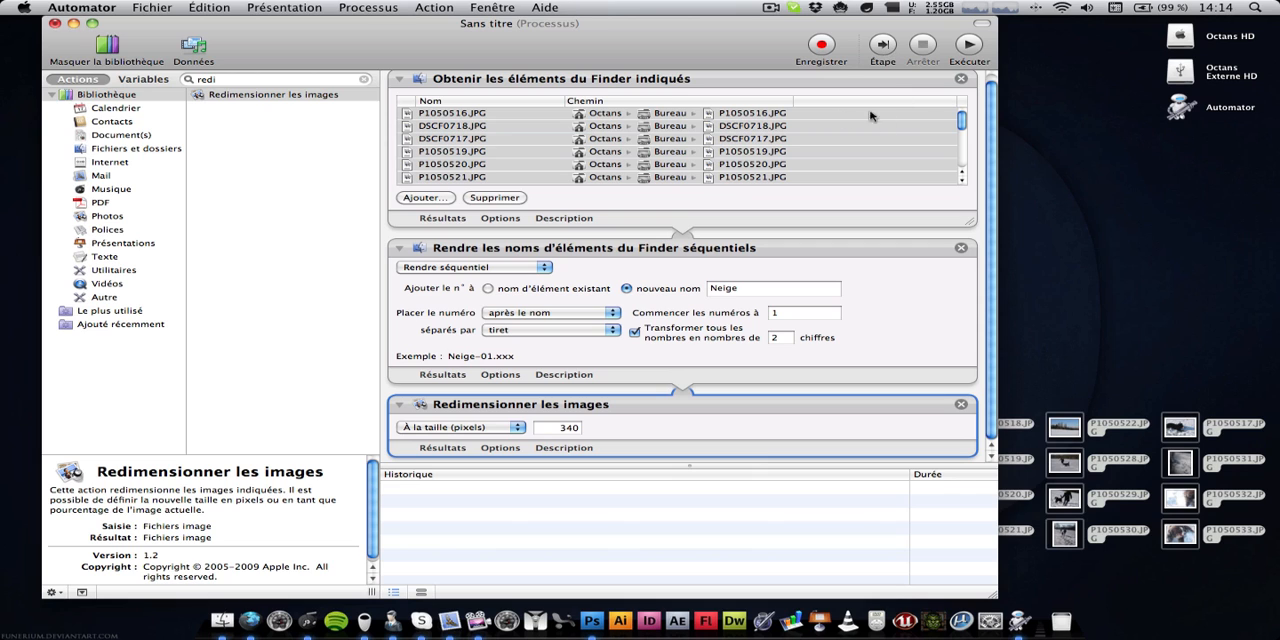
# Run the workflow on the photos and minimize its window to show the desktop
pyautogui.click(969, 45)
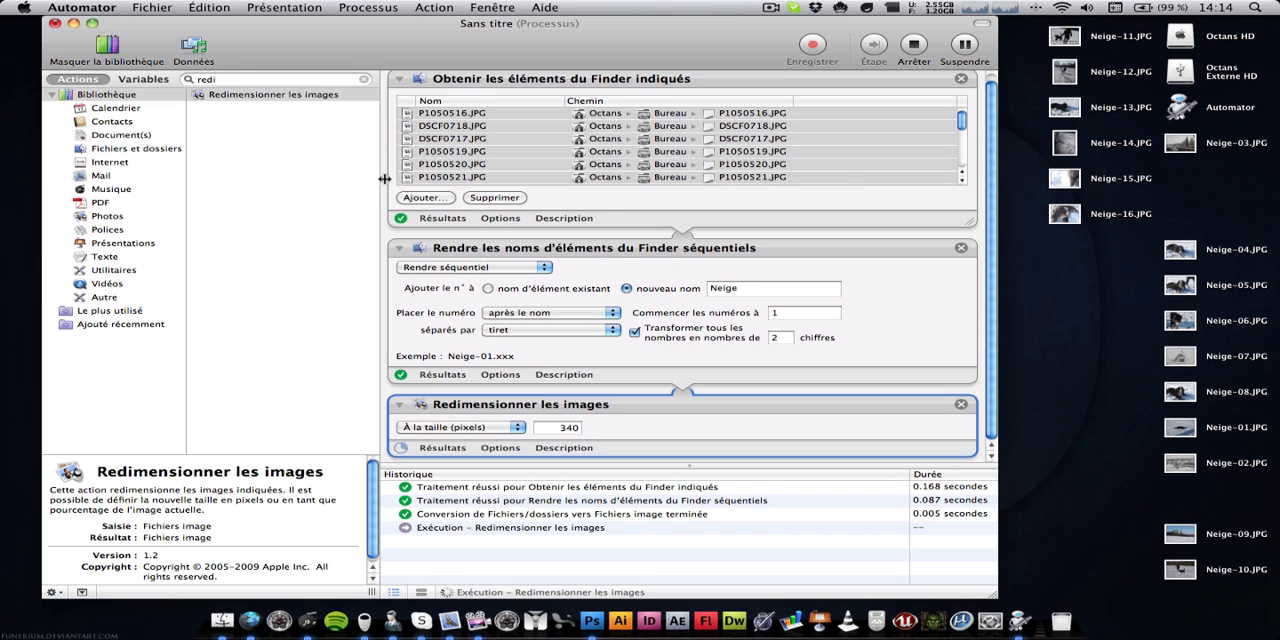
pyautogui.click(500, 530)
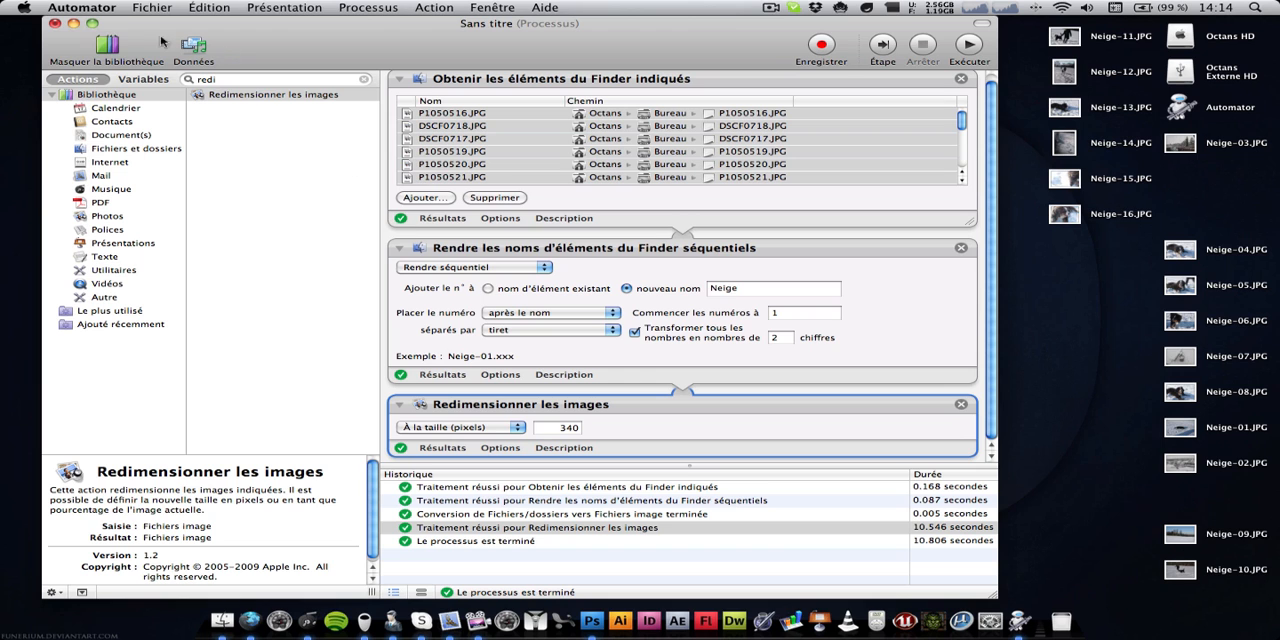
pyautogui.click(75, 24)
pyautogui.click(867, 81)
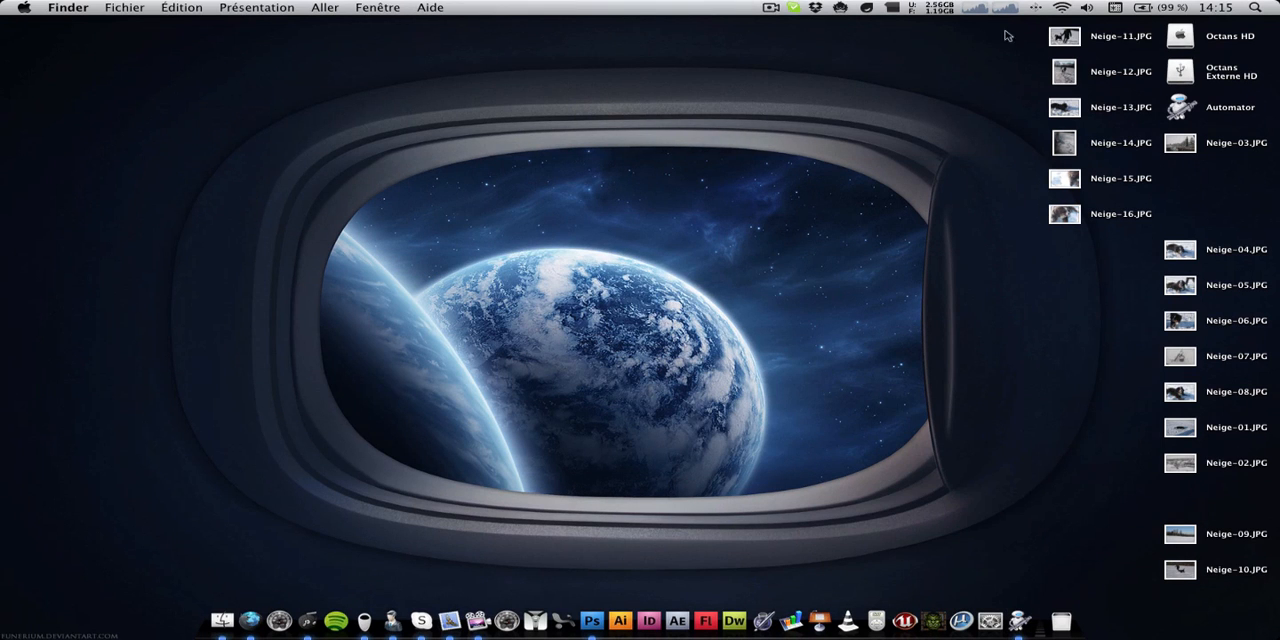
# Move Neige-11.JPG through Neige-16.JPG into a single column over the porthole in the desktop picture, starting with Neige-11.JPG
pyautogui.moveTo(1056, 35); pyautogui.dragTo(479, 142)
pyautogui.moveTo(1020, 40); pyautogui.dragTo(1156, 272)
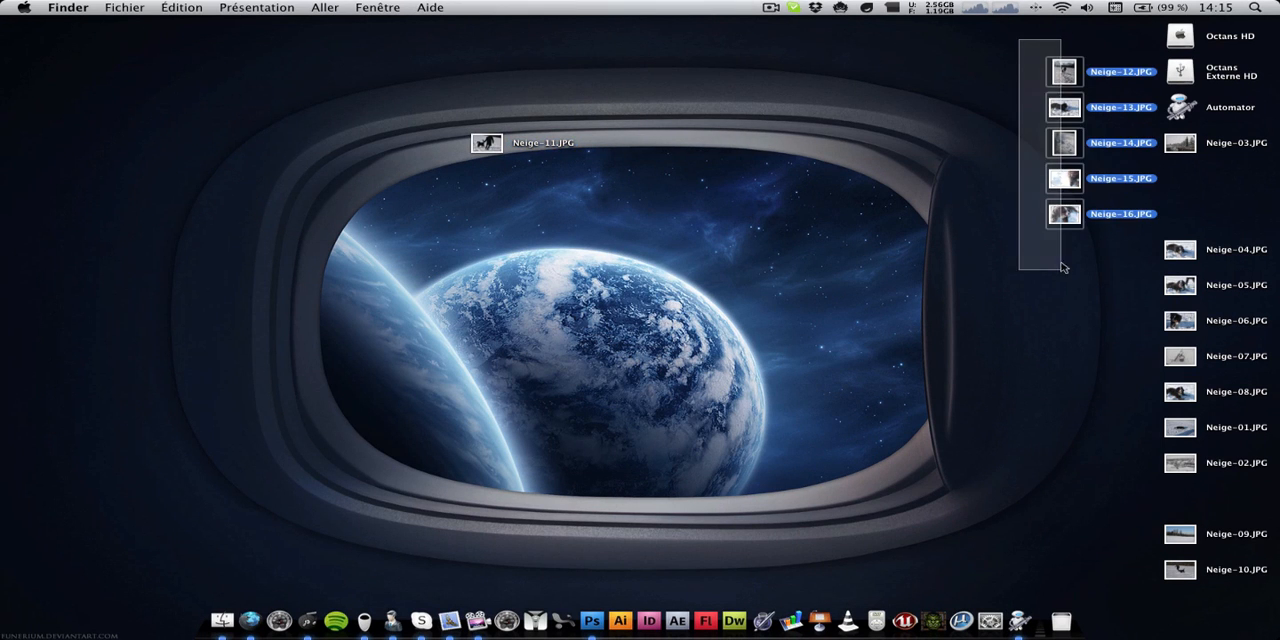
pyautogui.moveTo(1047, 224); pyautogui.dragTo(470, 328)
pyautogui.click(766, 330)
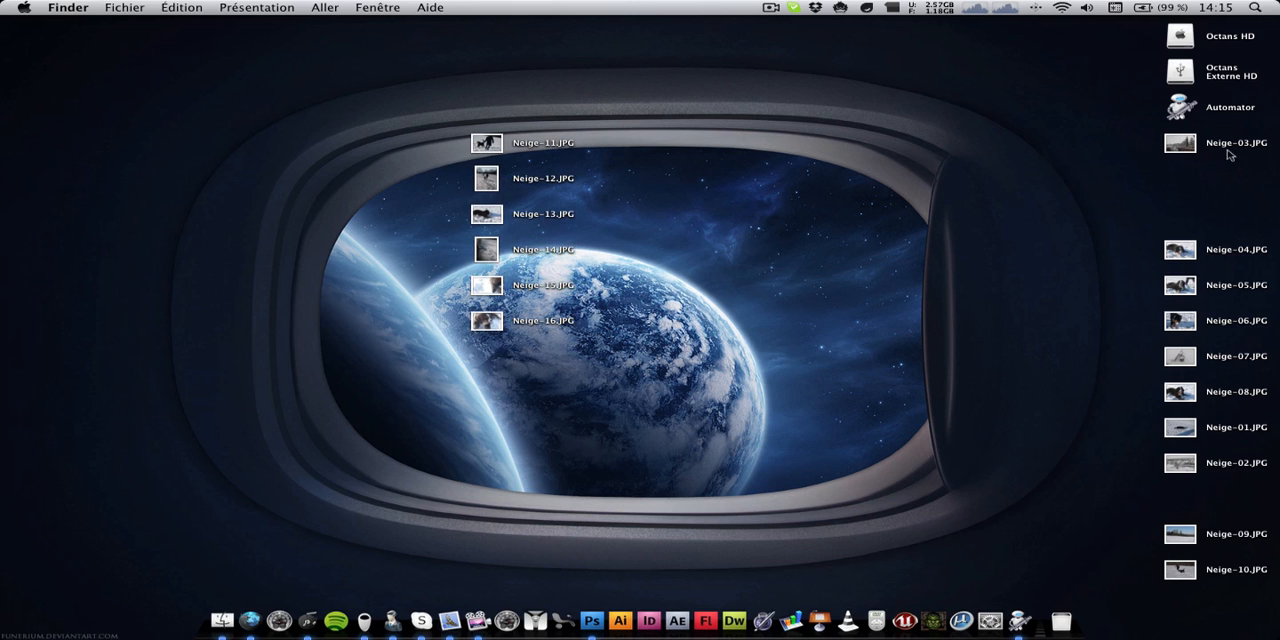
# Move Neige-03.JPG and the other remaining photos to the middle of the desktop, placing Neige-03.JPG directly below Neige-02.JPG
pyautogui.moveTo(1180, 142); pyautogui.dragTo(717, 213)
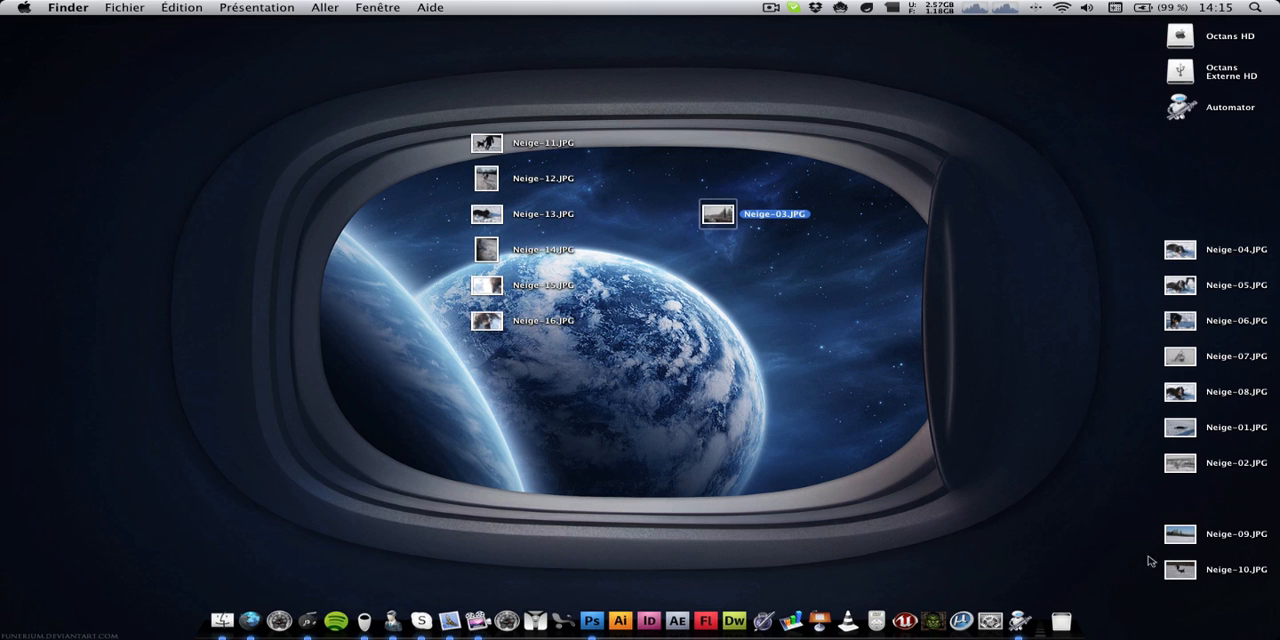
pyautogui.moveTo(1150, 562); pyautogui.dragTo(734, 504)
pyautogui.click(911, 254)
pyautogui.click(717, 428)
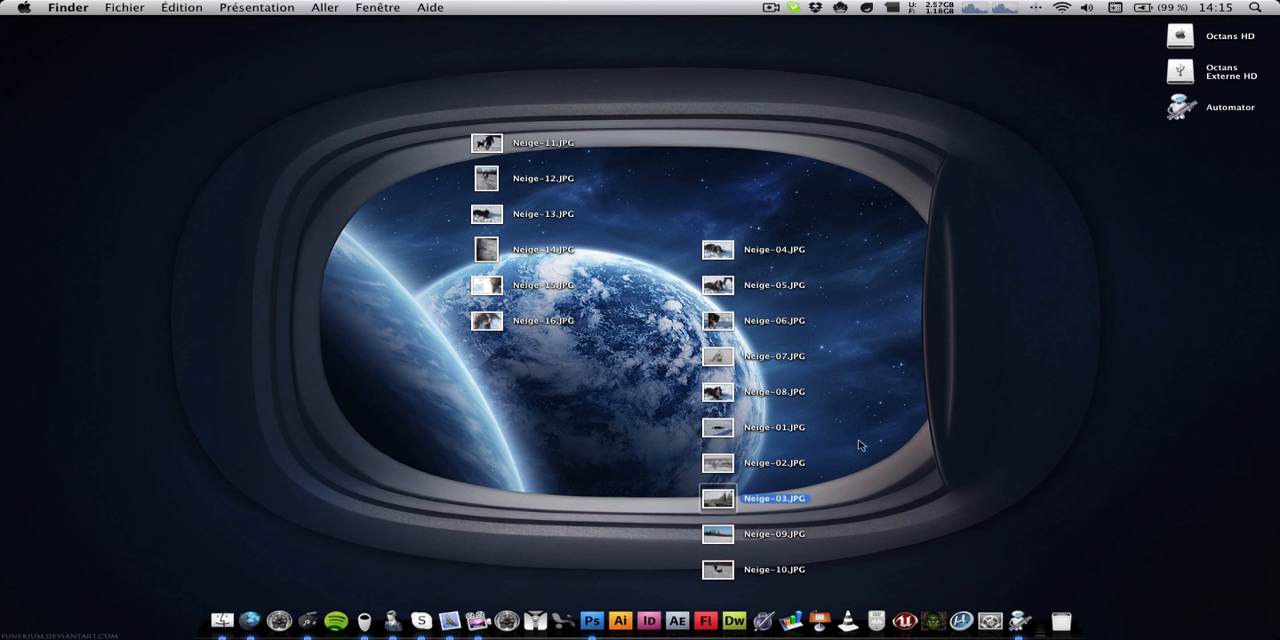
# Arrange Neige-01.JPG through Neige-08.JPG in numerical order in a new column at the porthole's edge
pyautogui.moveTo(886, 408); pyautogui.dragTo(930, 318)
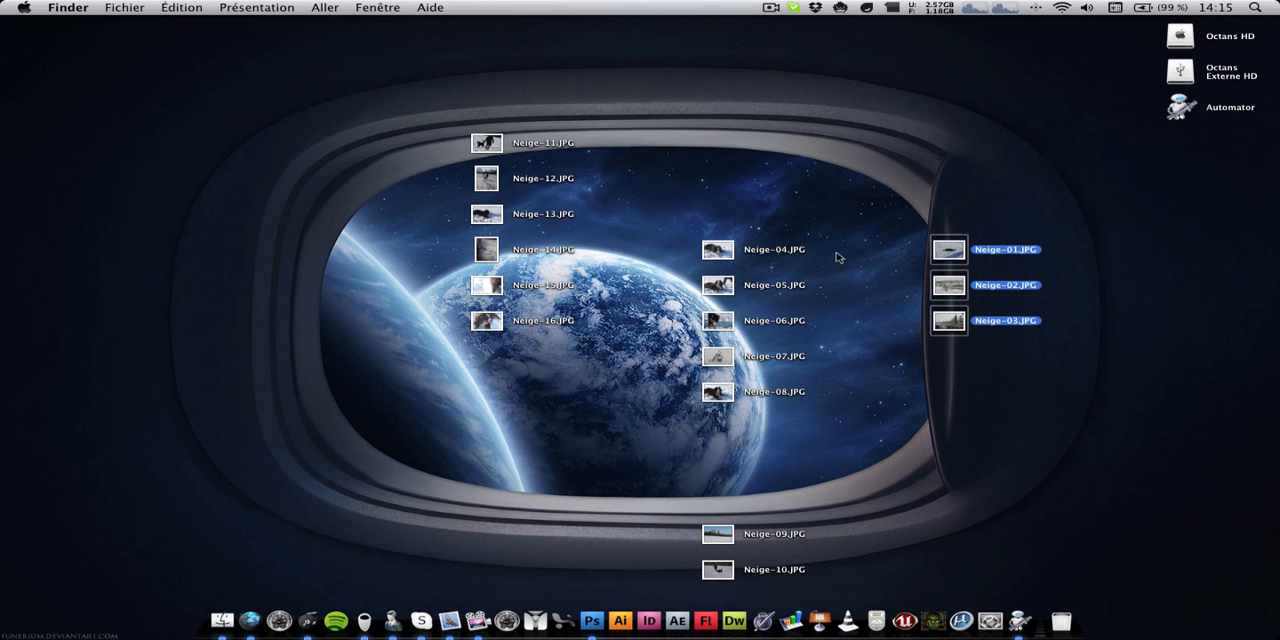
pyautogui.moveTo(863, 218); pyautogui.dragTo(699, 408)
pyautogui.moveTo(718, 250); pyautogui.dragTo(950, 357)
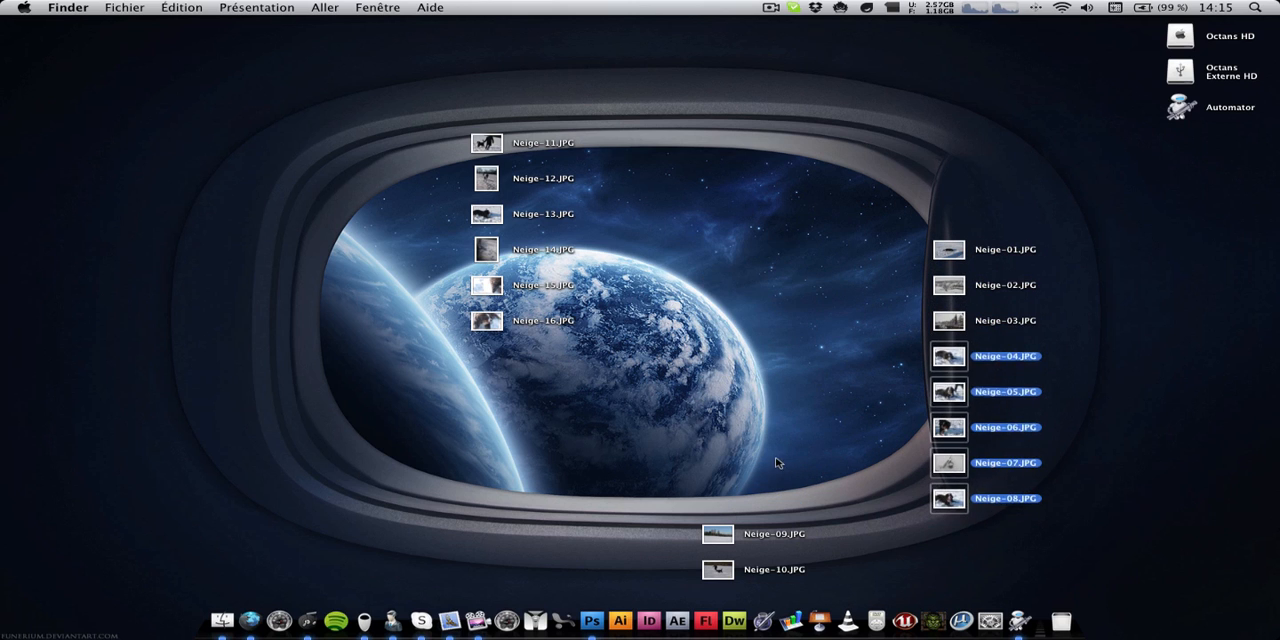
pyautogui.click(777, 463)
# Preview the renamed photos one after another with Quick Look, starting from Neige-16.JPG, and close the preview
pyautogui.click(503, 332)
pyautogui.press('space')
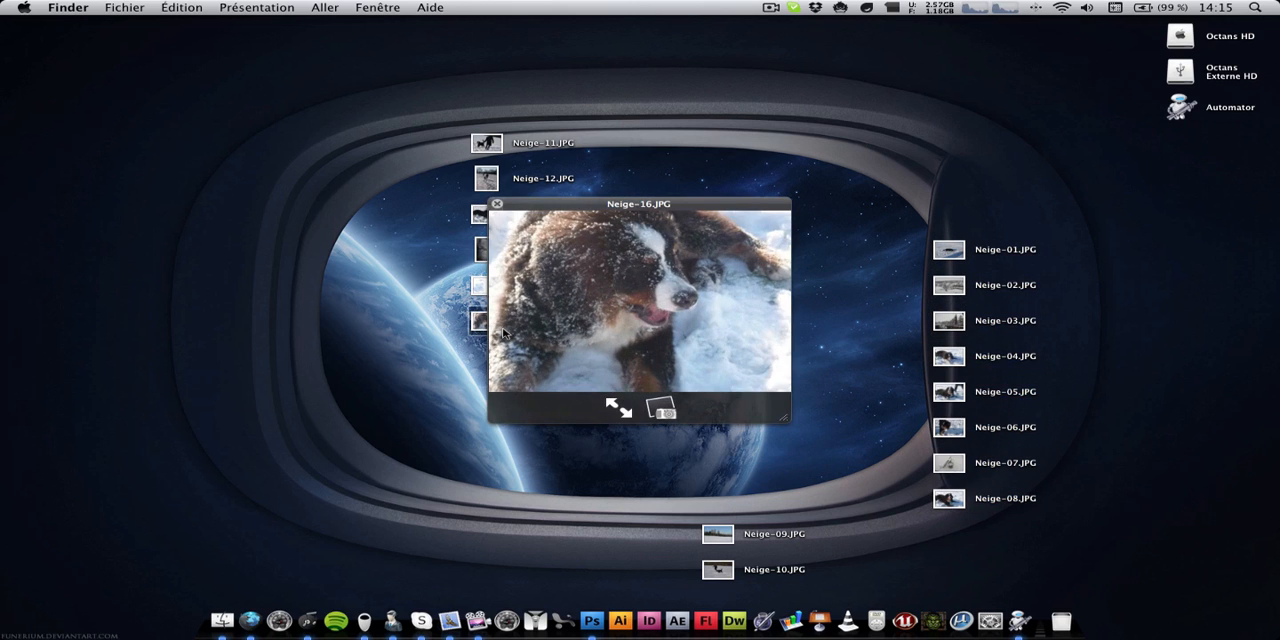
pyautogui.press('Up')
pyautogui.press('Up')
pyautogui.press('Up')
pyautogui.press('Up')
pyautogui.press('Up')
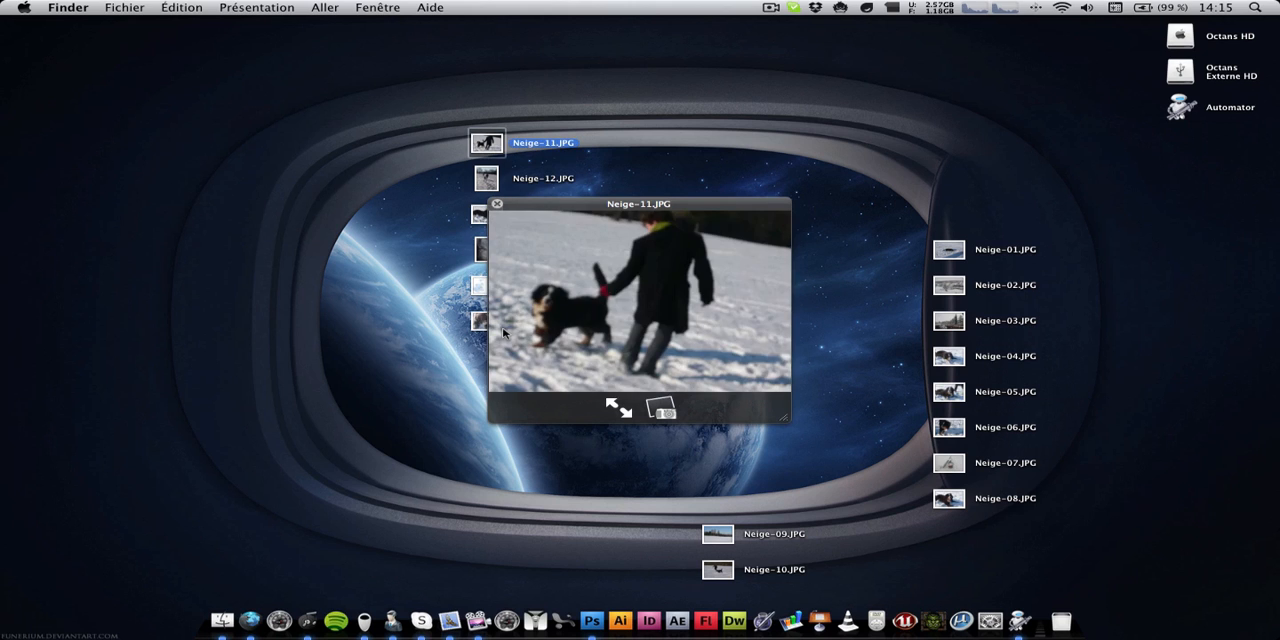
pyautogui.press('Down')
pyautogui.press('Down')
pyautogui.press('Down')
pyautogui.press('Down')
pyautogui.press('Down')
pyautogui.press('Right')
pyautogui.press('Down')
pyautogui.press('Down')
pyautogui.press('Down')
pyautogui.press('Down')
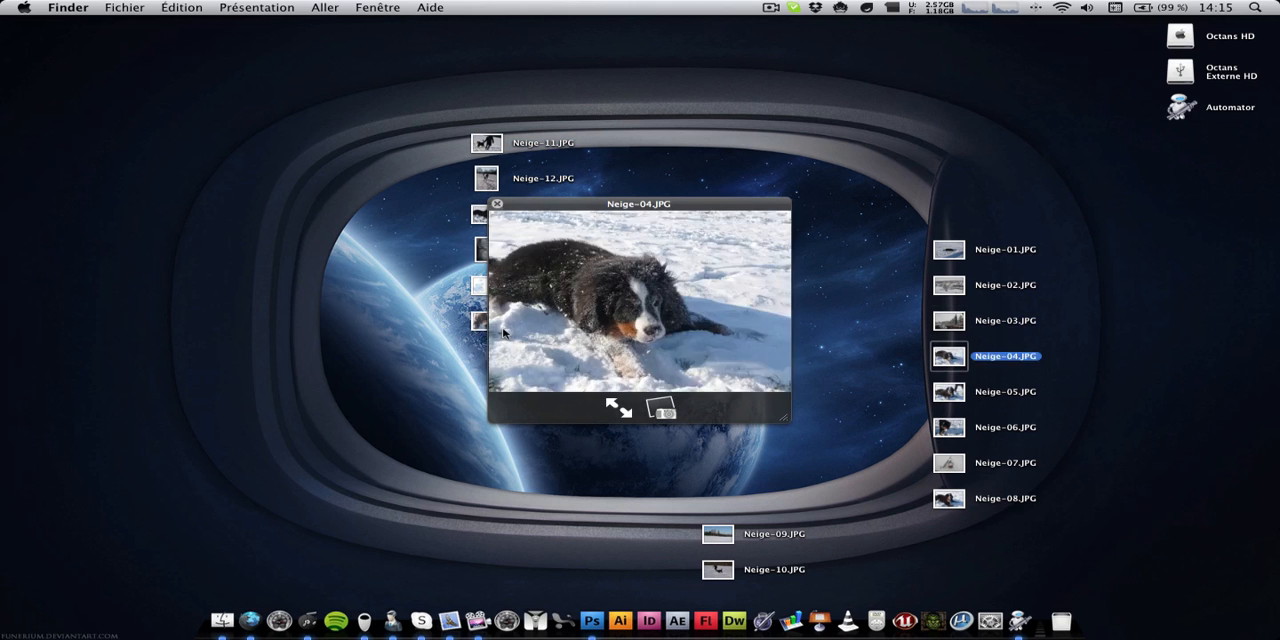
pyautogui.press('Down')
pyautogui.press('space')
pyautogui.click(588, 333)
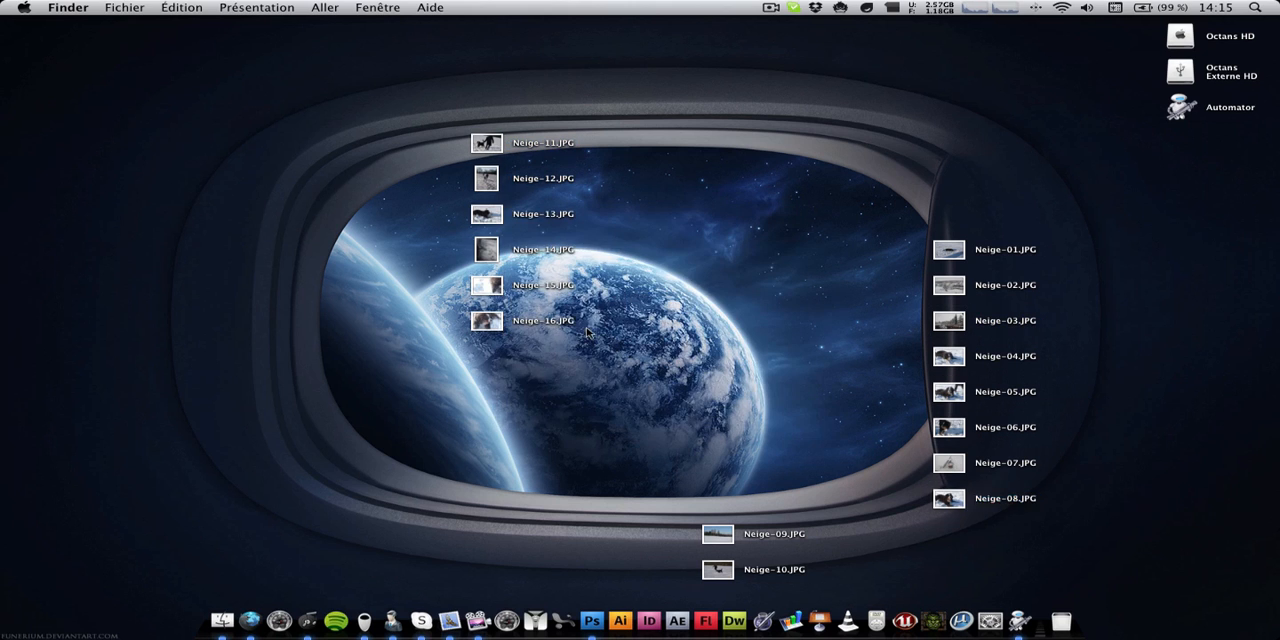
# Switch back to the Automator workflow window, select the sequential rename action, and quit Automator
pyautogui.click(1020, 621)
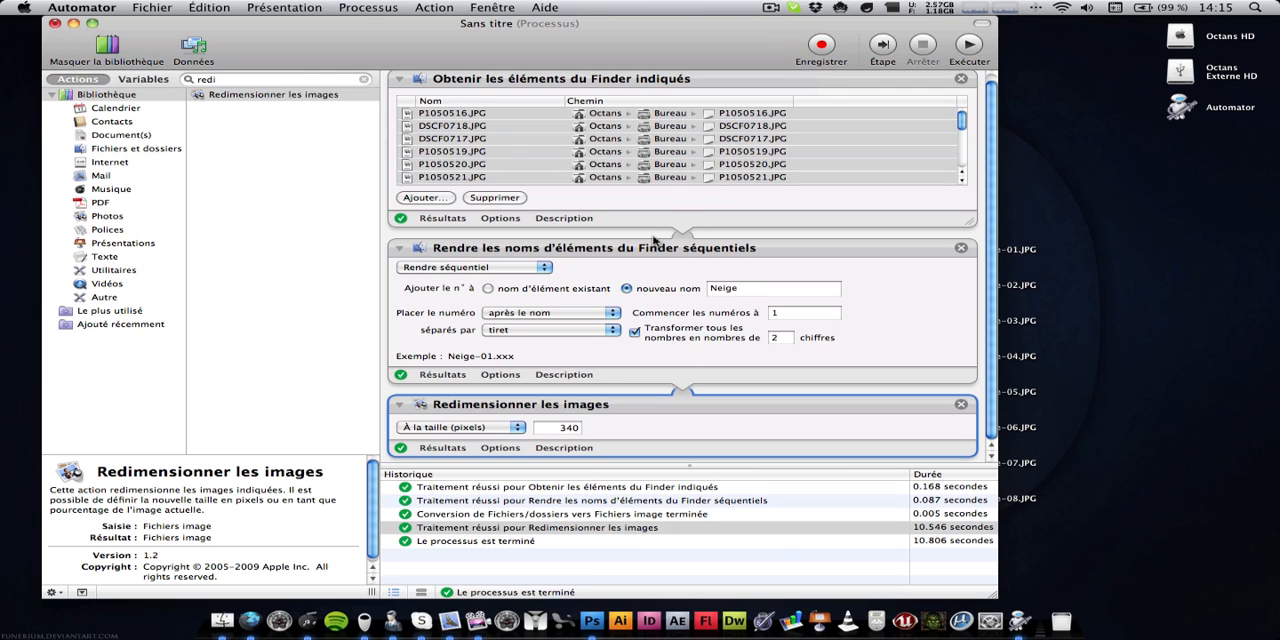
pyautogui.click(866, 275)
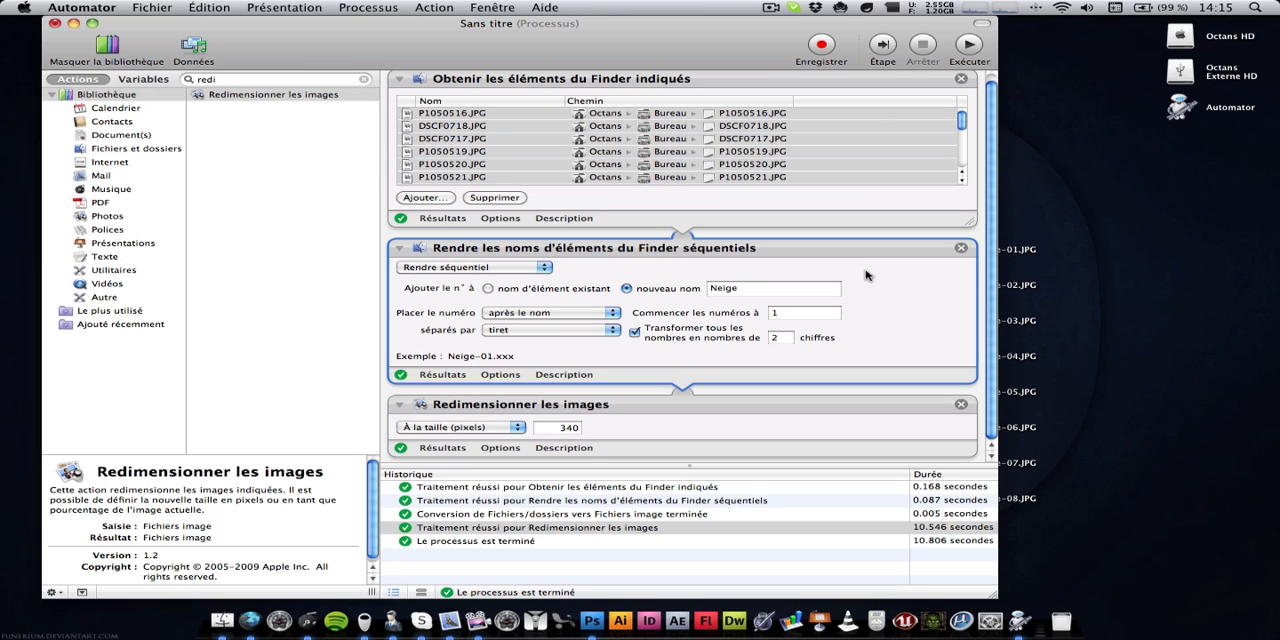
pyautogui.press('super+q')
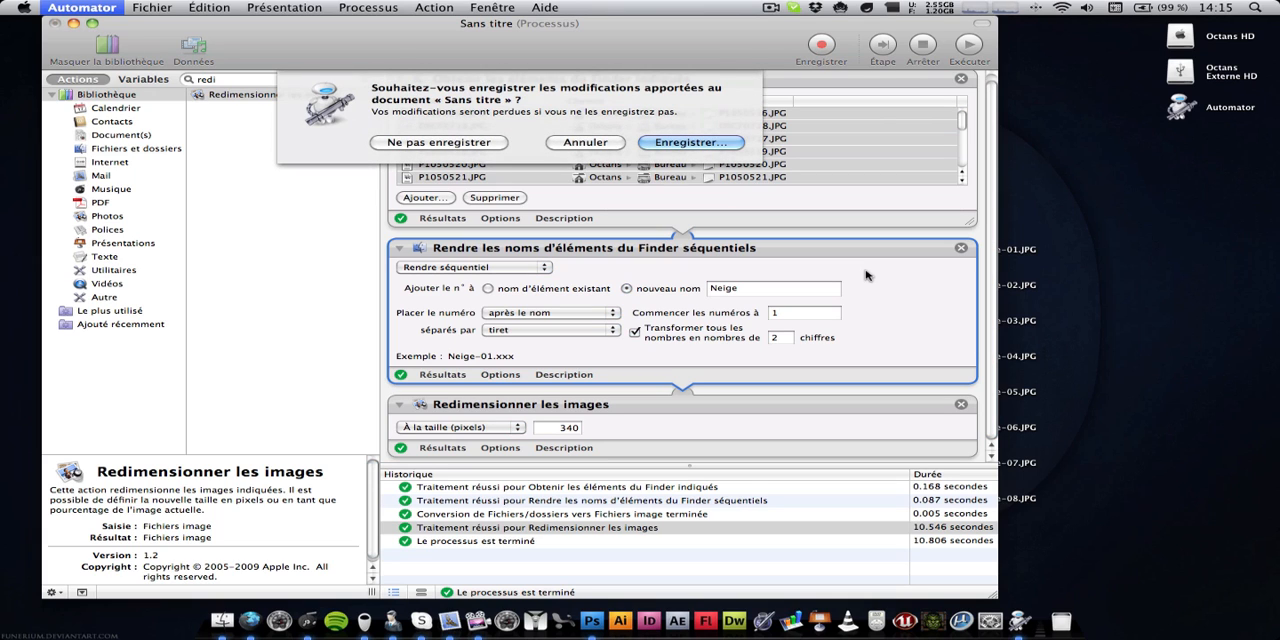